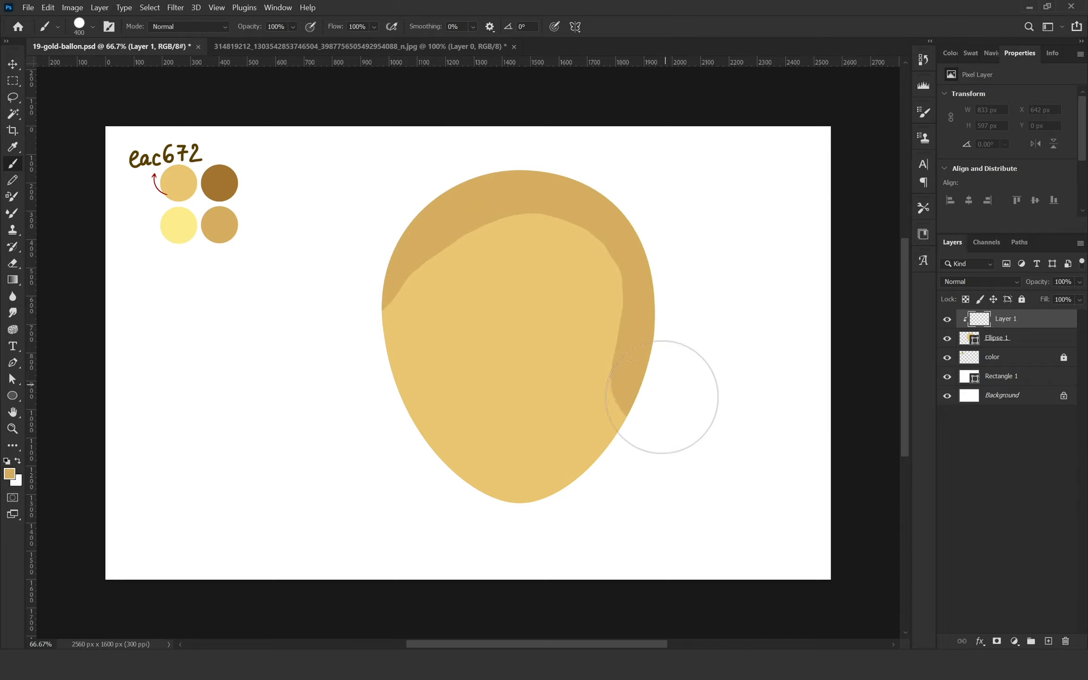
Paint a tan band around the balloon's edge on the clipped layer, leaving the centre lighter
drag(369, 263, 687, 423)
mouse_move(690, 363)
mouse_down()
mouse_move(646, 400)
mouse_move(671, 291)
mouse_up()
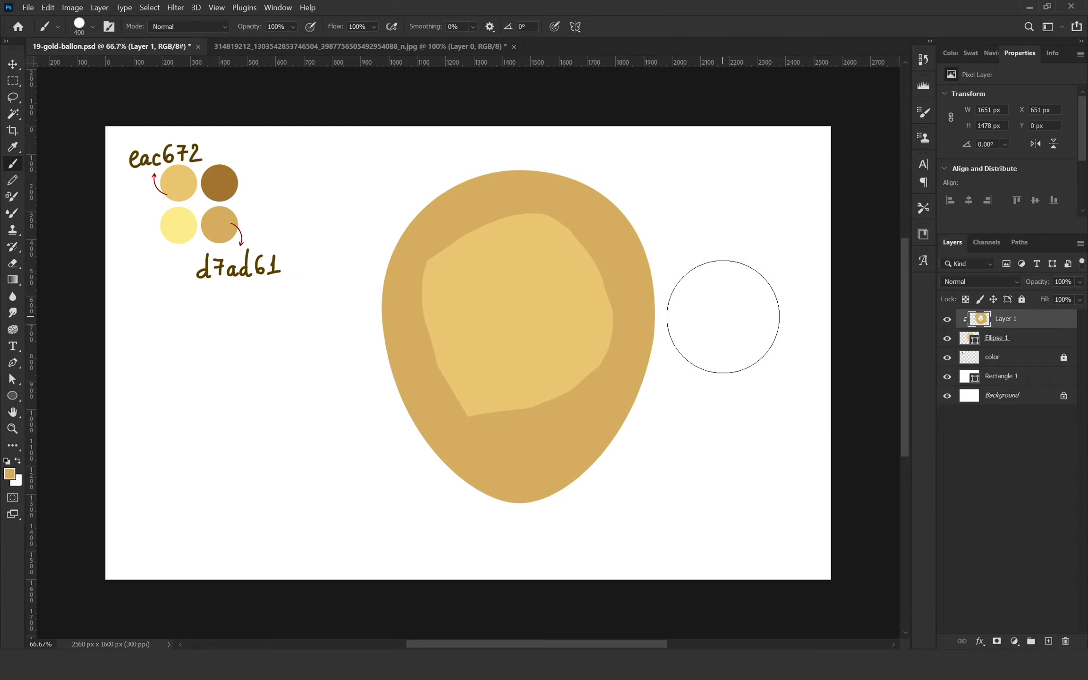
Paint a dark brown rim around the balloon on a new clipped layer, using the dark brown swatch and a 150 px brush
click(1048, 641)
alt+click(975, 333)
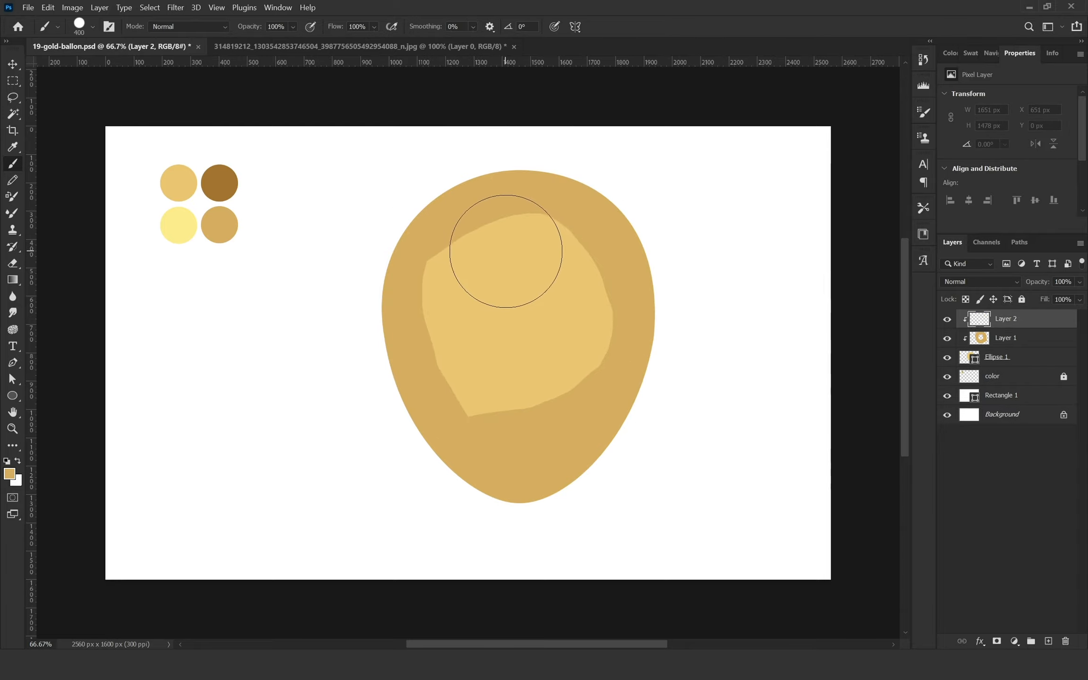
alt+click(238, 165)
key(bracketleft)
key(bracketleft)
key(bracketleft)
key(bracketleft)
key(bracketleft)
mouse_move(402, 239)
mouse_down()
mouse_move(379, 256)
mouse_move(666, 306)
mouse_move(581, 488)
mouse_move(588, 493)
mouse_move(607, 460)
mouse_up()
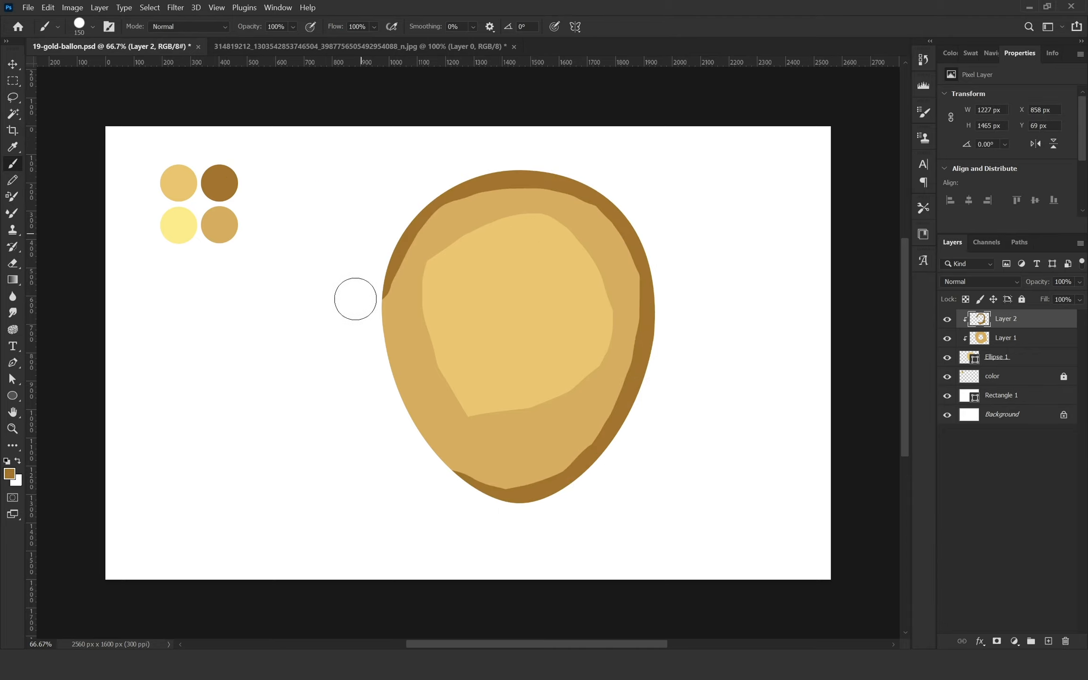
mouse_move(367, 294)
mouse_down()
mouse_move(445, 481)
mouse_move(481, 504)
mouse_up()
Blend the boundaries between the balloon's colour bands on a new clipped layer, using a soft round brush and sampled balloon colours
click(1048, 641)
alt+click(976, 329)
right_click(650, 297)
click(874, 447)
key(Return)
alt+click(596, 240)
mouse_move(596, 239)
mouse_down()
mouse_move(613, 300)
mouse_move(584, 379)
mouse_move(470, 414)
mouse_move(432, 352)
mouse_move(447, 238)
mouse_move(567, 227)
mouse_up()
alt+click(396, 273)
mouse_move(392, 295)
mouse_down()
mouse_move(416, 234)
mouse_move(592, 182)
mouse_move(643, 333)
mouse_move(570, 475)
mouse_move(393, 377)
mouse_move(390, 312)
mouse_up()
Smooth the balloon's gold and brown transitions on another clipped layer with a 250 px soft brush at 30% opacity
click(1049, 641)
alt+click(975, 328)
key(3)
key(bracketright)
key(bracketright)
key(bracketright)
key(bracketright)
key(bracketright)
mouse_move(454, 216)
mouse_down()
mouse_move(504, 193)
mouse_move(444, 195)
mouse_move(398, 255)
mouse_move(371, 323)
mouse_move(430, 472)
mouse_move(407, 413)
mouse_move(493, 498)
mouse_move(571, 474)
mouse_move(646, 364)
mouse_move(631, 257)
mouse_move(542, 167)
mouse_move(590, 182)
mouse_move(658, 243)
mouse_move(624, 408)
mouse_move(490, 498)
mouse_move(486, 454)
mouse_move(597, 465)
mouse_up()
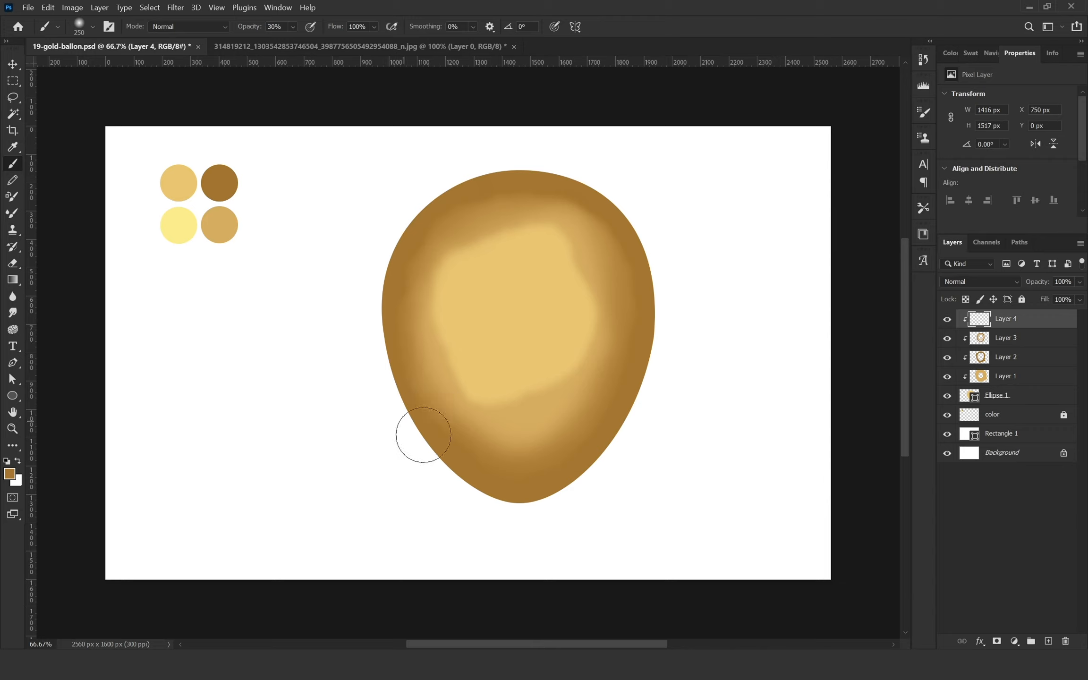
alt+click(502, 236)
mouse_move(527, 226)
mouse_down()
mouse_move(488, 236)
mouse_move(547, 227)
mouse_move(570, 244)
mouse_move(568, 228)
mouse_move(596, 288)
mouse_move(591, 329)
mouse_move(548, 379)
mouse_move(567, 380)
mouse_move(489, 403)
mouse_move(467, 393)
mouse_move(499, 411)
mouse_move(513, 406)
mouse_move(451, 369)
mouse_move(424, 306)
mouse_move(418, 331)
mouse_move(433, 251)
mouse_move(476, 231)
mouse_move(539, 282)
mouse_up()
Paint a pale yellow (fded8d) highlight on the balloon's upper middle at 100% opacity, with a cream centre on its own clipped layer
key(ctrl+shift+alt+n)
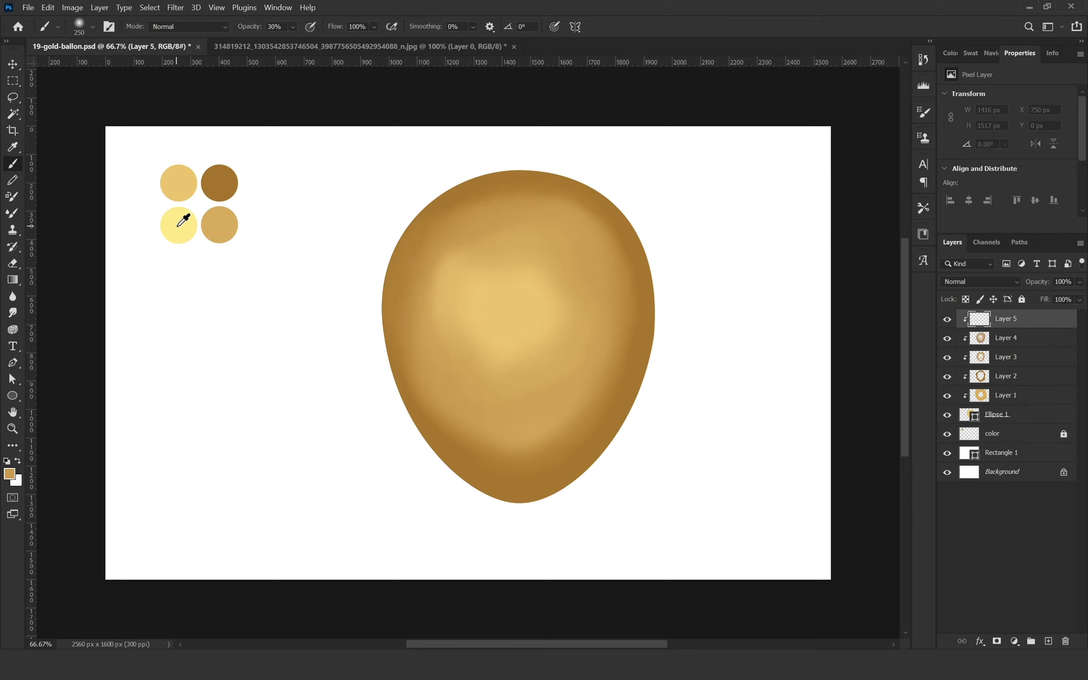
alt+click(179, 225)
key(0)
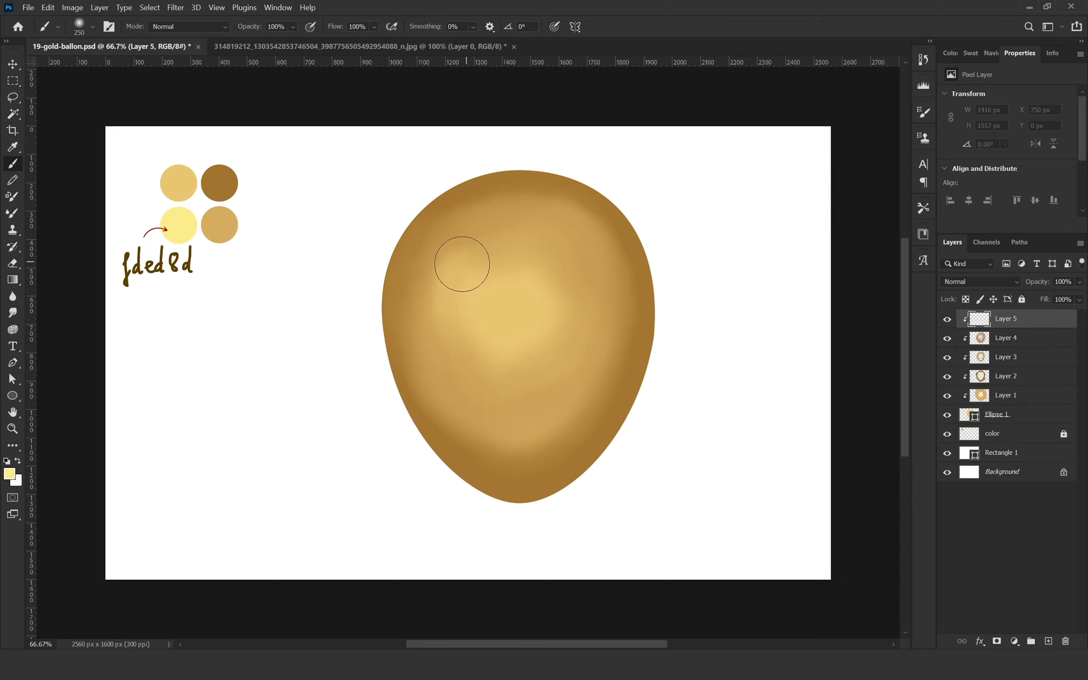
mouse_move(461, 262)
mouse_down()
mouse_move(442, 301)
mouse_move(460, 347)
mouse_move(526, 350)
mouse_move(554, 309)
mouse_move(511, 259)
mouse_move(492, 316)
mouse_move(531, 330)
mouse_up()
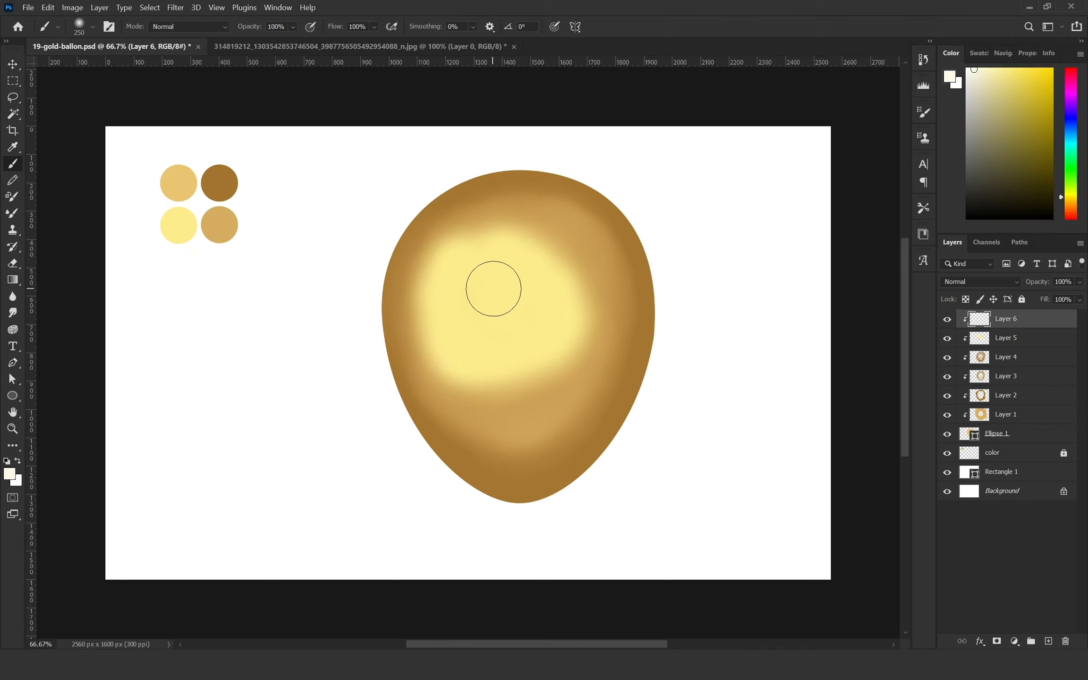
mouse_move(493, 290)
mouse_down()
mouse_move(483, 317)
mouse_move(527, 305)
mouse_move(472, 323)
mouse_move(501, 323)
mouse_move(465, 348)
mouse_move(449, 326)
mouse_move(446, 282)
mouse_move(459, 248)
mouse_move(499, 233)
mouse_move(556, 292)
mouse_move(547, 323)
mouse_move(522, 343)
mouse_move(487, 348)
mouse_up()
key(ctrl+s)
Blend the yellow highlight into the surrounding gold and brown on a new clipped layer, using sampled colours at 10% opacity
key(ctrl+shift+alt+n)
key(2)
alt+click(468, 352)
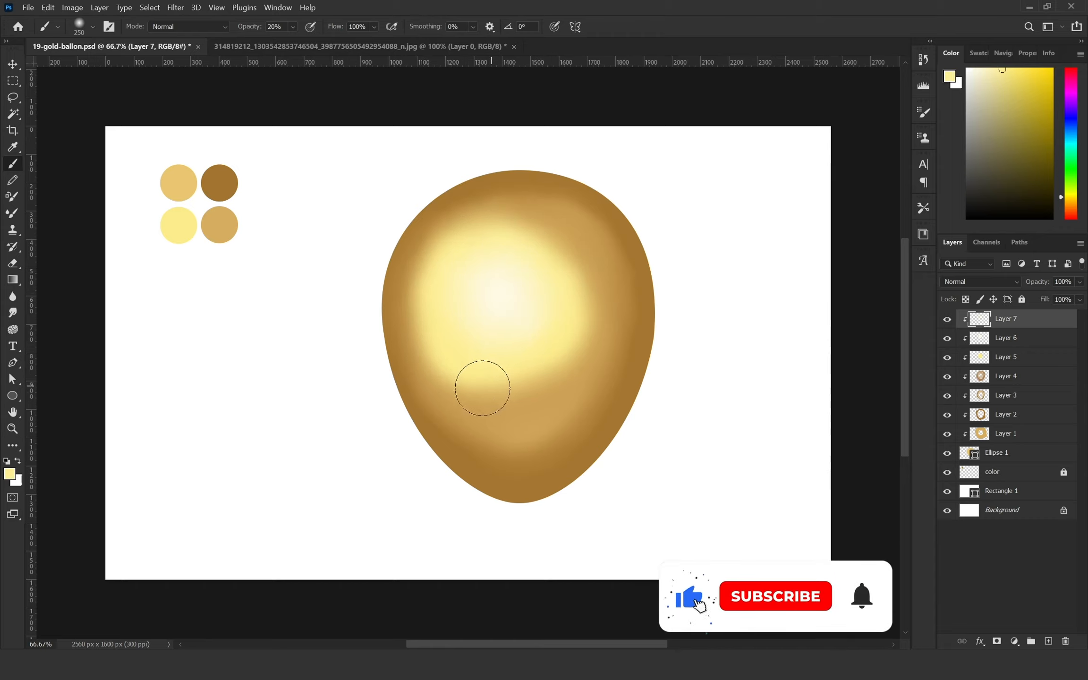
alt+click(469, 387)
key(1)
mouse_move(468, 388)
mouse_down()
mouse_move(572, 346)
mouse_move(590, 284)
mouse_move(582, 296)
mouse_move(579, 250)
mouse_move(537, 223)
mouse_move(480, 222)
mouse_move(447, 237)
mouse_move(424, 294)
mouse_move(429, 340)
mouse_move(458, 378)
mouse_move(508, 394)
mouse_move(565, 371)
mouse_move(584, 337)
mouse_move(592, 268)
mouse_move(616, 387)
mouse_up()
alt+click(561, 450)
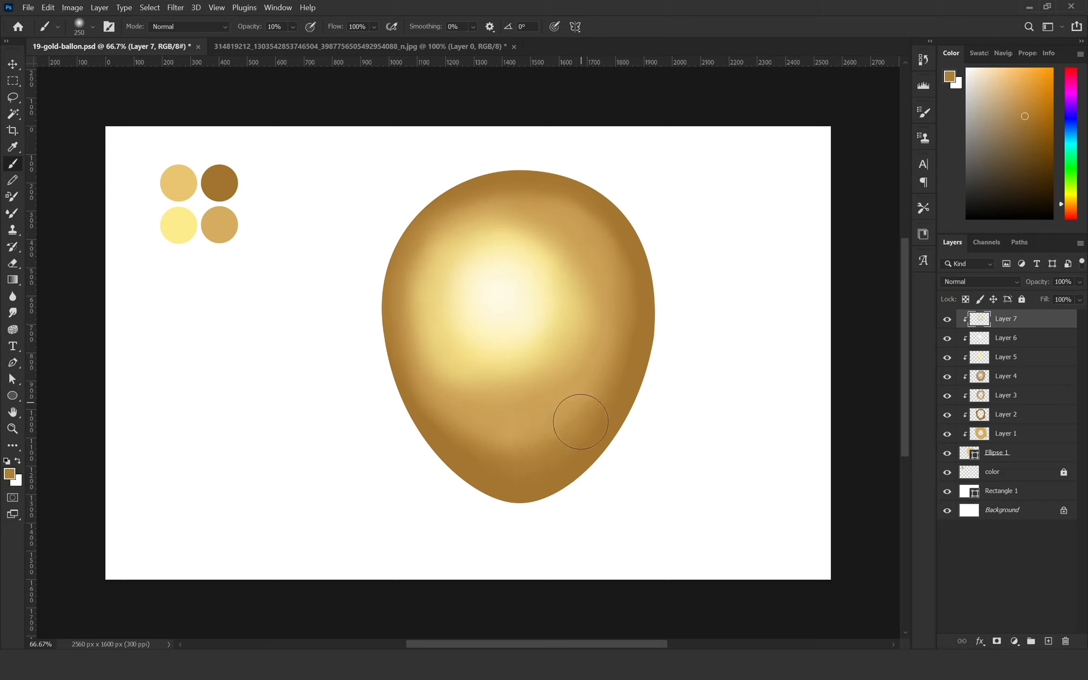
mouse_move(472, 427)
mouse_down()
mouse_move(437, 407)
mouse_move(419, 420)
mouse_move(423, 391)
mouse_move(455, 445)
mouse_move(493, 453)
mouse_move(550, 440)
mouse_move(597, 376)
mouse_move(623, 370)
mouse_move(601, 282)
mouse_move(608, 221)
mouse_move(587, 231)
mouse_move(587, 251)
mouse_move(596, 220)
mouse_move(552, 194)
mouse_move(446, 216)
mouse_move(408, 336)
mouse_move(444, 423)
mouse_move(541, 456)
mouse_up()
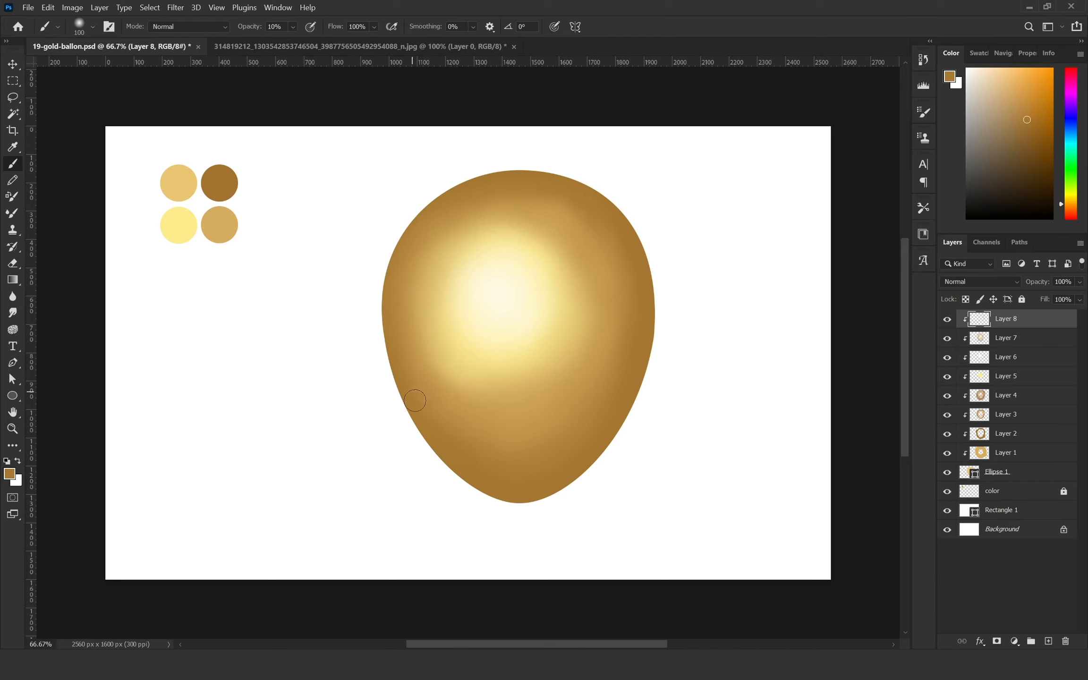
Paint a darker brown shadow along the balloon's outer edge on a new clipped layer at 100% opacity
key(0)
key(ctrl+shift+alt+n)
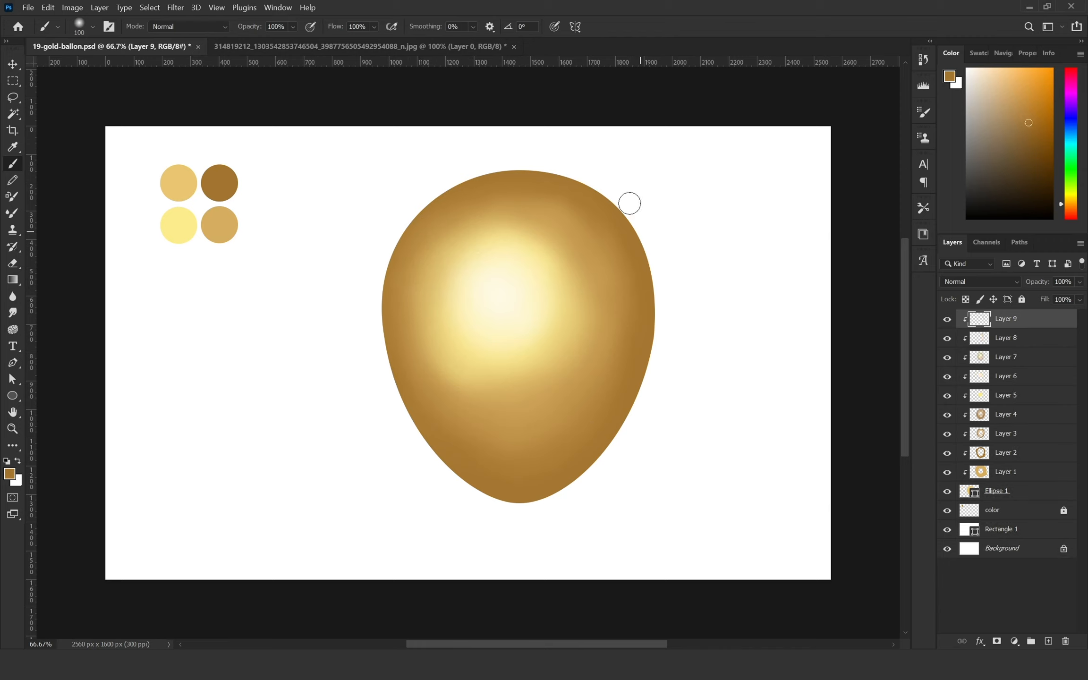
click(1035, 147)
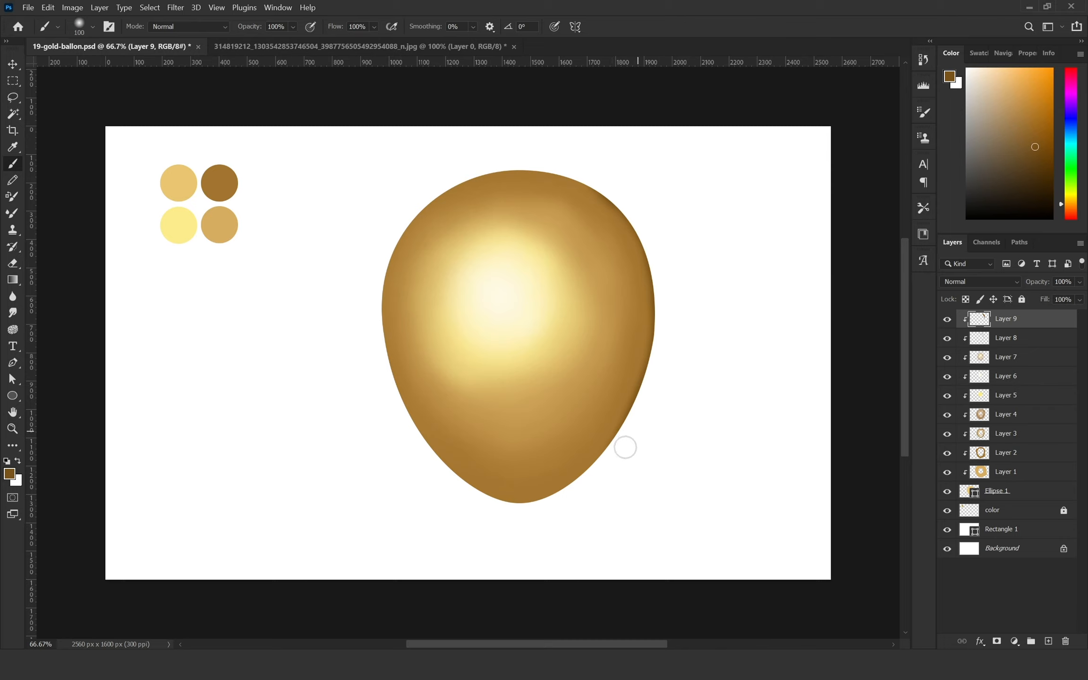
mouse_move(631, 440)
mouse_down()
mouse_move(602, 476)
mouse_move(544, 509)
mouse_up()
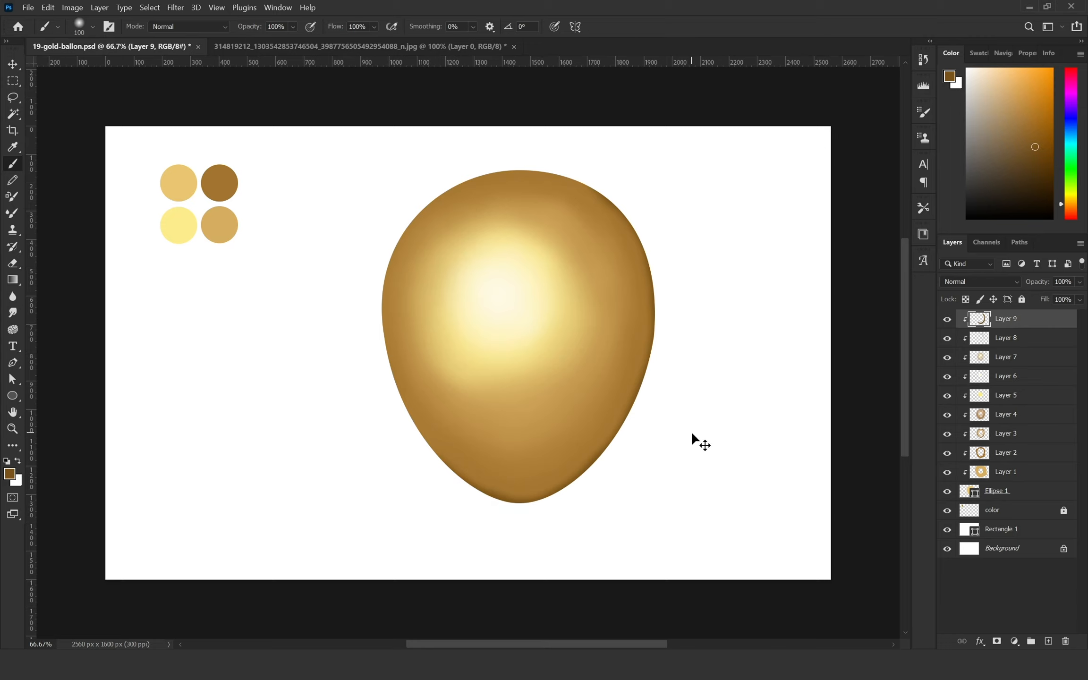
key(ctrl+s)
drag(381, 383, 400, 423)
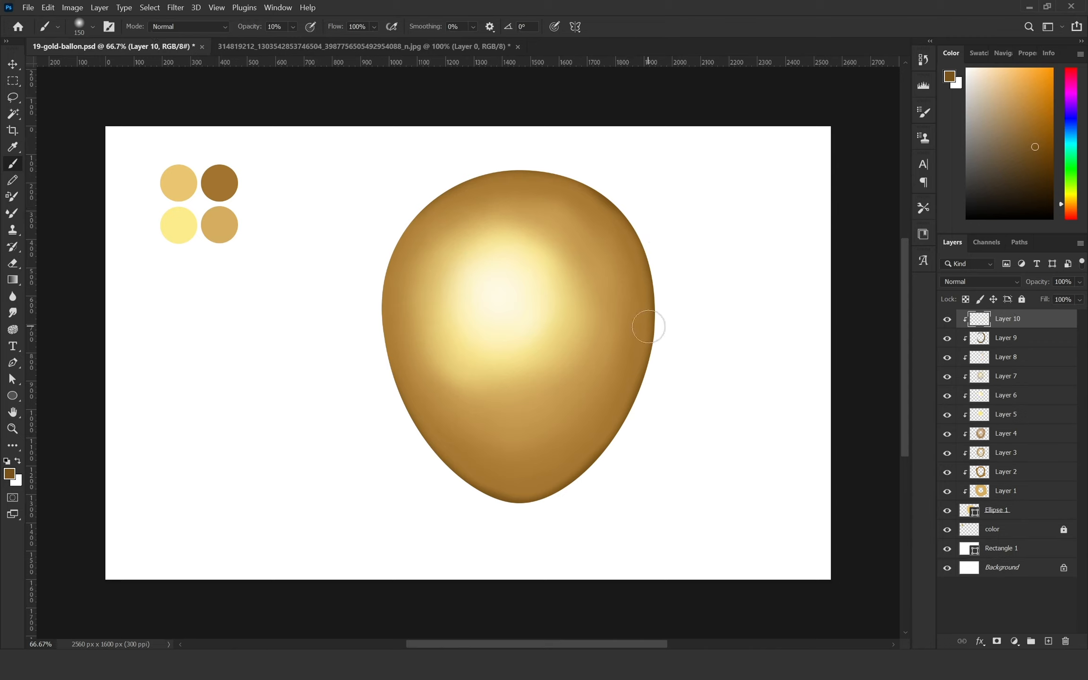
Move Layer 10 below Layer 9 and deepen the balloon's lower-right shading with sampled brown at 10% opacity
alt+click(650, 317)
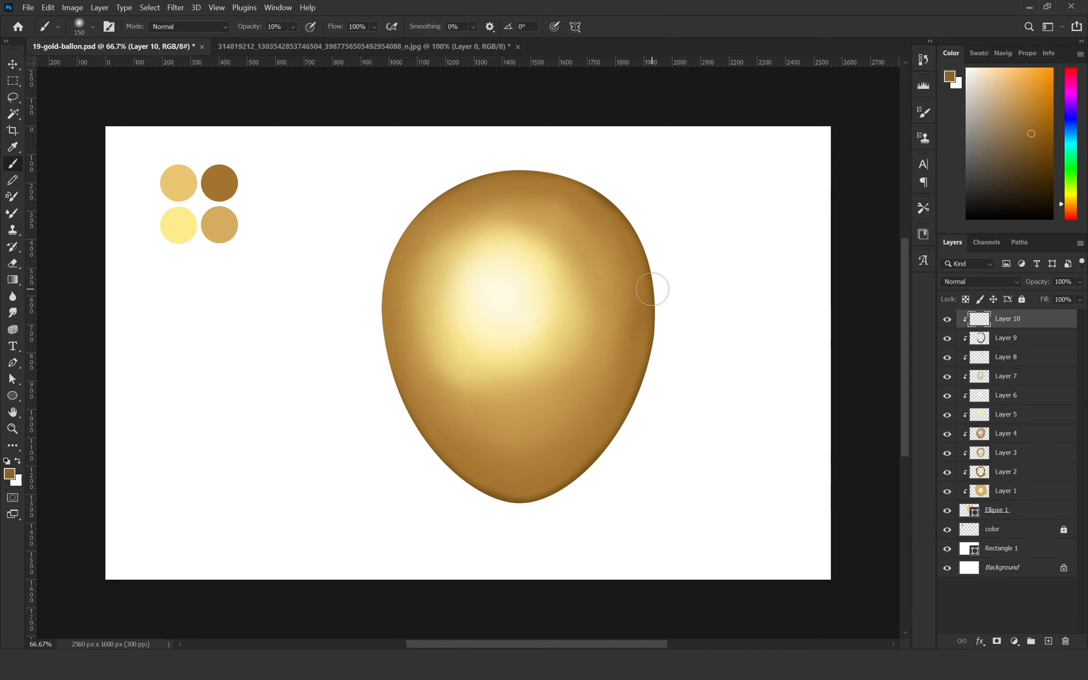
drag(1017, 323, 1015, 347)
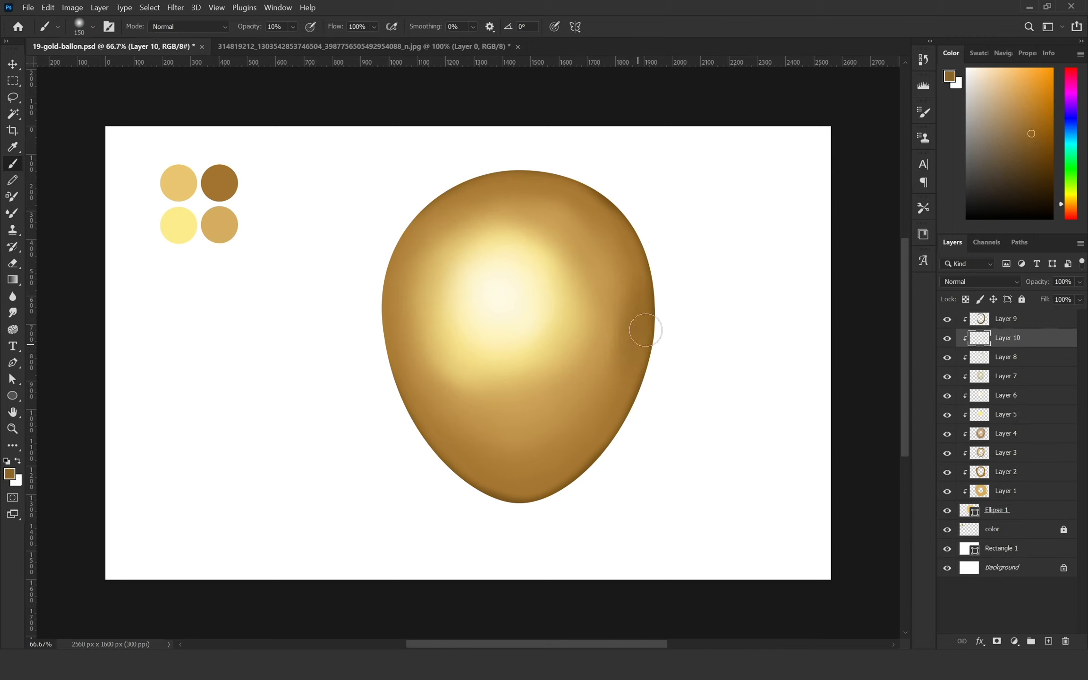
drag(648, 313, 608, 424)
mouse_move(553, 486)
mouse_down()
mouse_move(468, 487)
mouse_move(487, 499)
mouse_move(540, 492)
mouse_up()
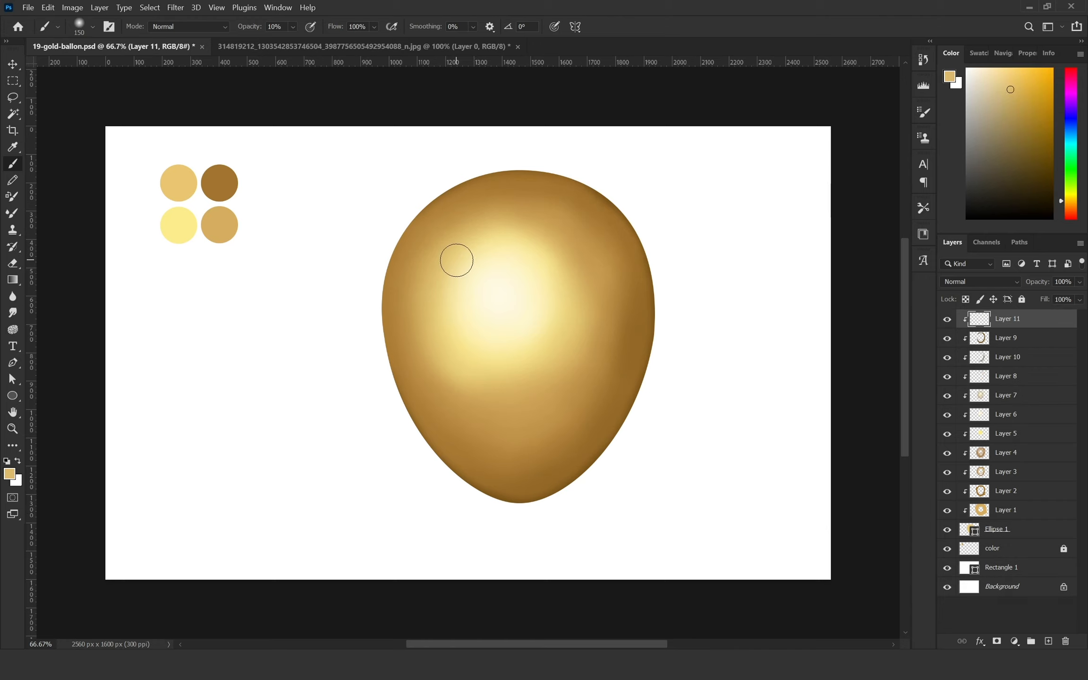
Add a pale yellow light to the balloon's upper-left rim and blend the surrounding gold tones at 10% opacity
alt+click(174, 221)
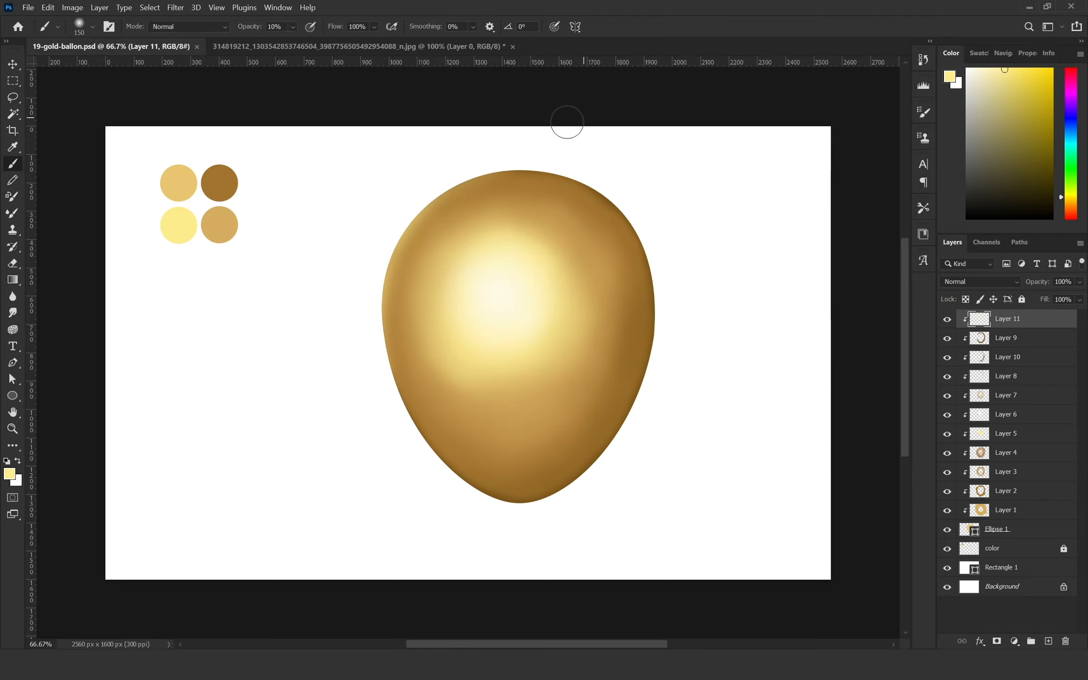
alt+click(468, 380)
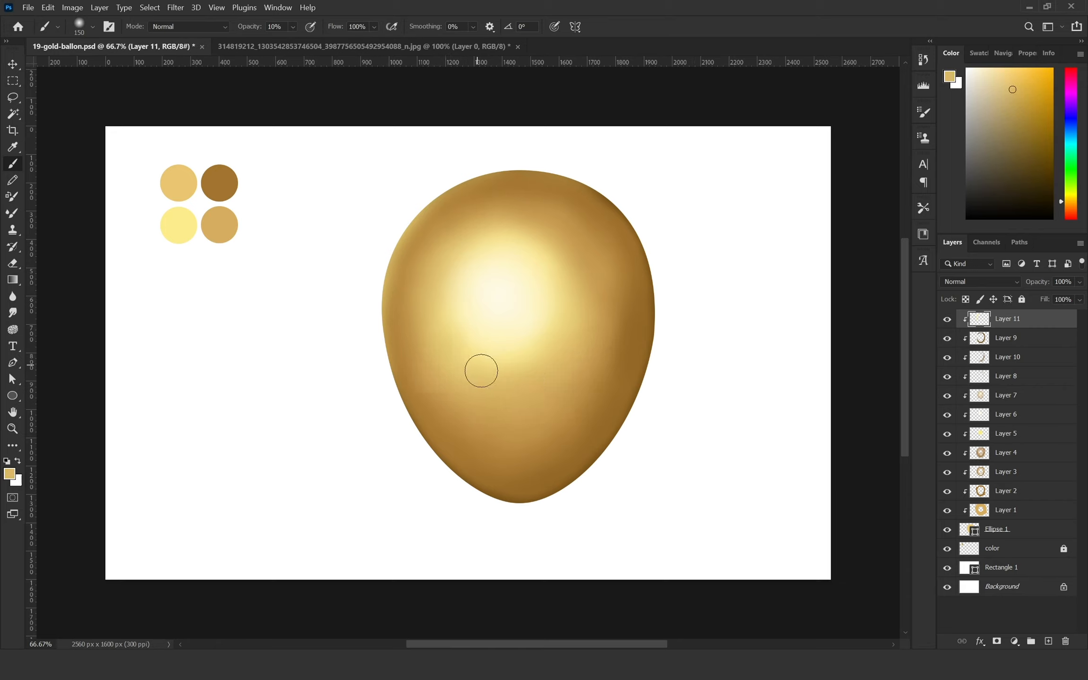
alt+click(574, 205)
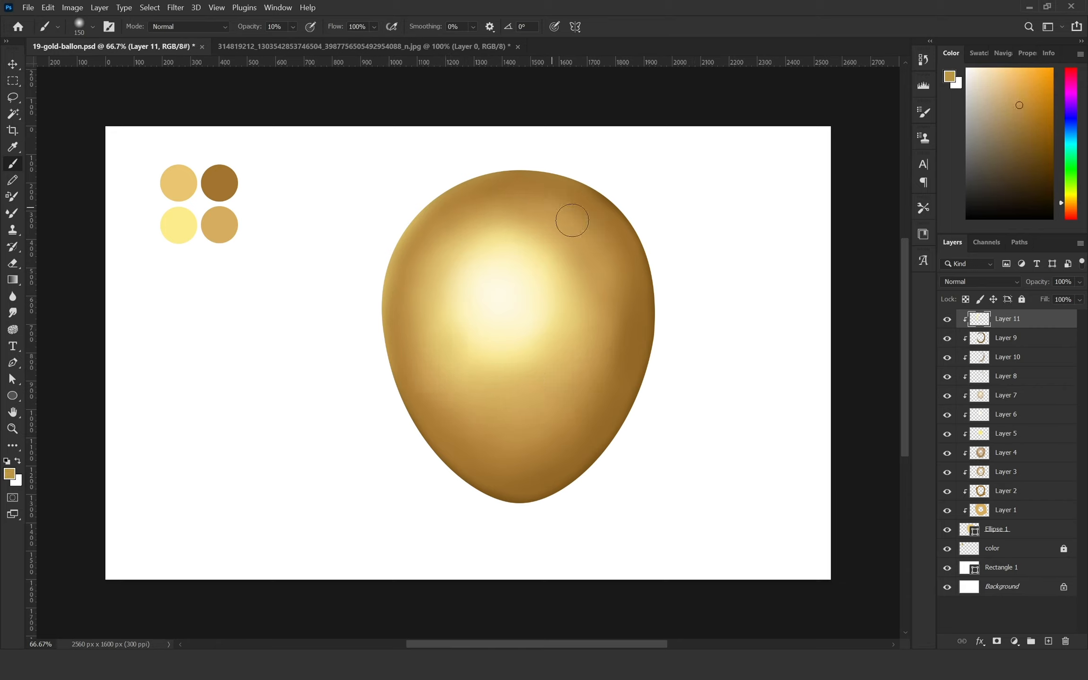
alt+click(620, 342)
key(ctrl+s)
Soften the transition between the main highlight and the balloon's right side with sampled gold tones at 5% opacity
drag(594, 206, 611, 208)
alt+click(584, 219)
alt+click(571, 264)
key(0)
key(5)
drag(573, 248, 576, 342)
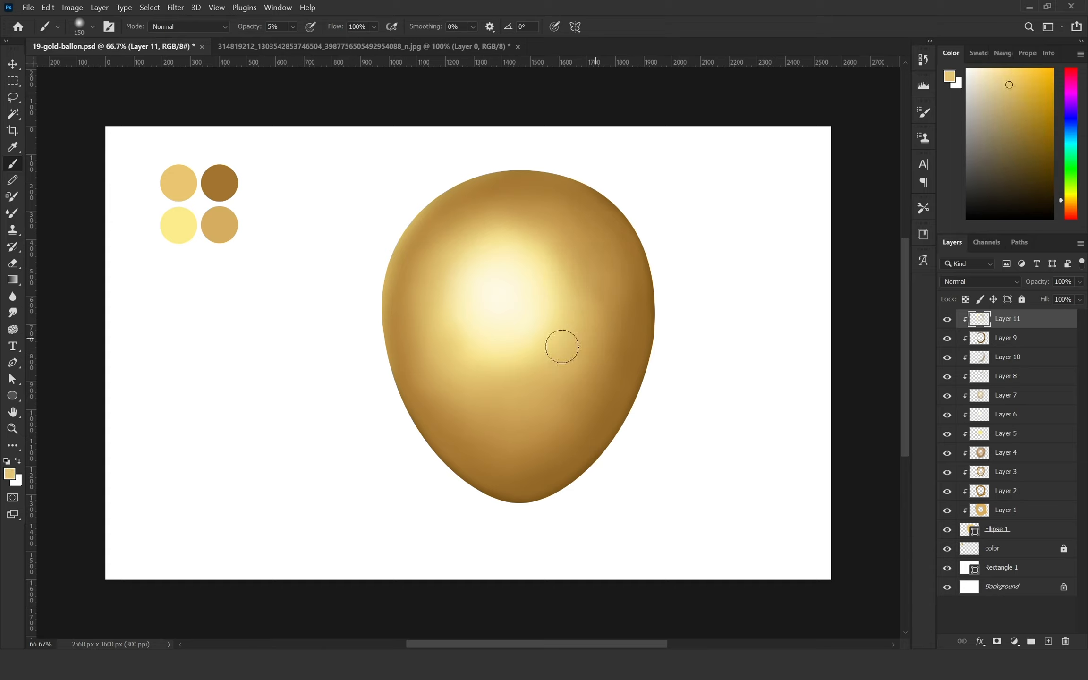
key(bracketright)
key(bracketright)
key(bracketright)
key(bracketright)
key(bracketright)
Add a small bright glint on the balloon's upper right on a new clipped layer and soften its surroundings at 10% opacity
key(ctrl+shift+alt+n)
key(bracketleft)
key(bracketleft)
key(bracketleft)
key(bracketleft)
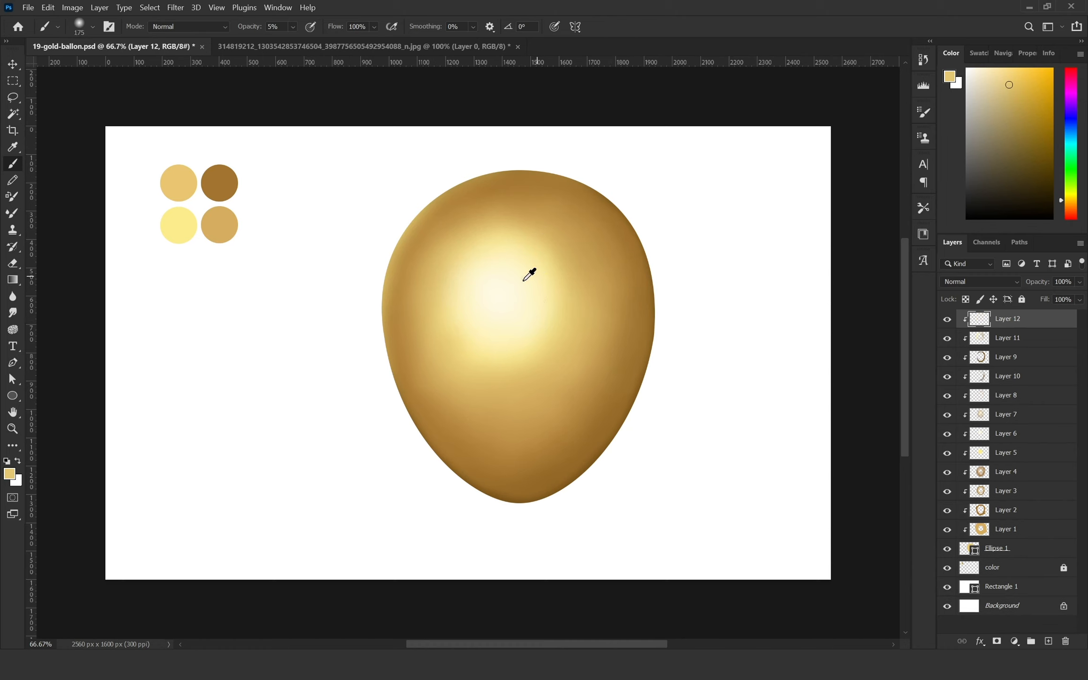
alt+click(529, 272)
alt+click(584, 262)
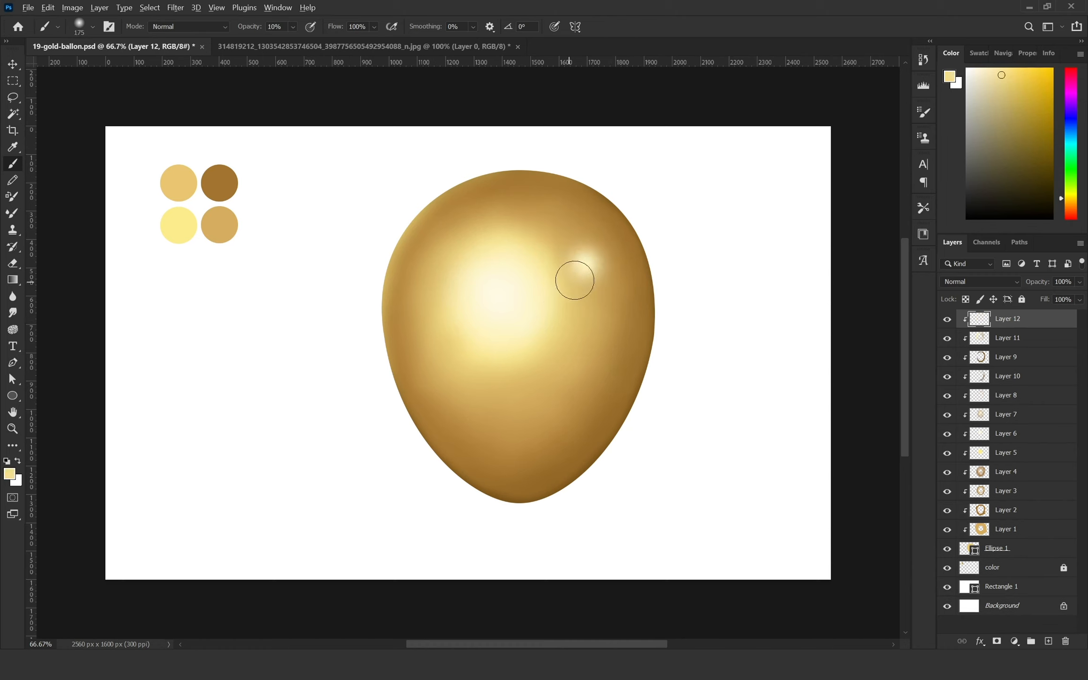
key(1)
mouse_move(580, 287)
mouse_down()
mouse_move(584, 253)
mouse_move(579, 271)
mouse_move(604, 297)
mouse_up()
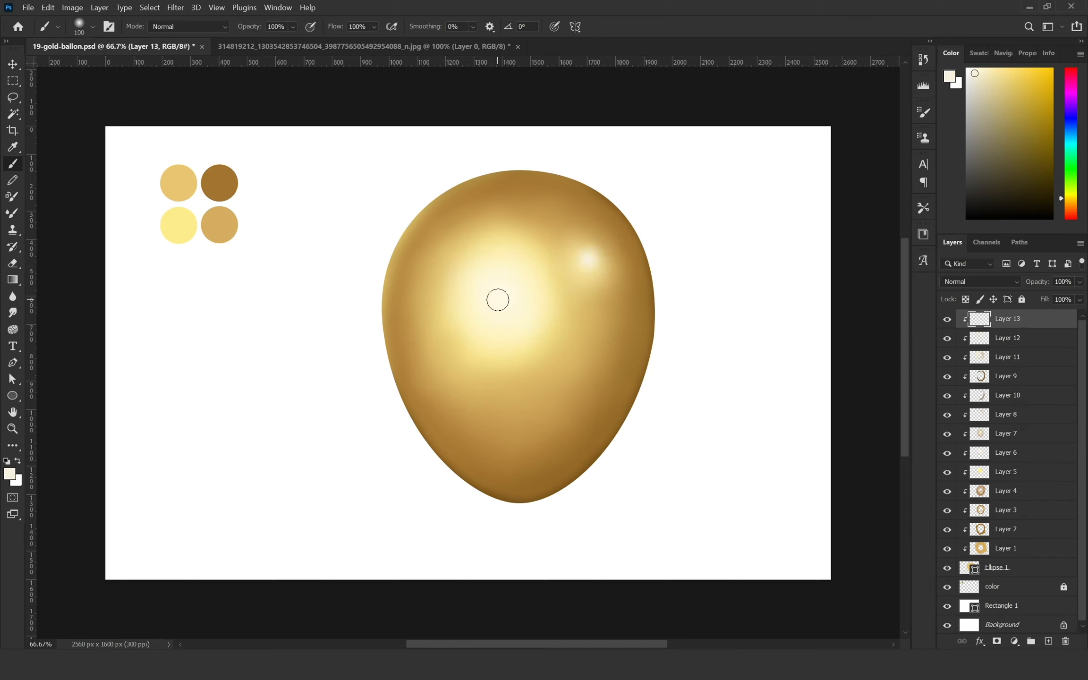
Brighten the main highlight's centre with cream using a 250 px brush, and blend its edges at 10% opacity
key(bracketright)
key(bracketright)
key(bracketright)
key(bracketright)
key(bracketright)
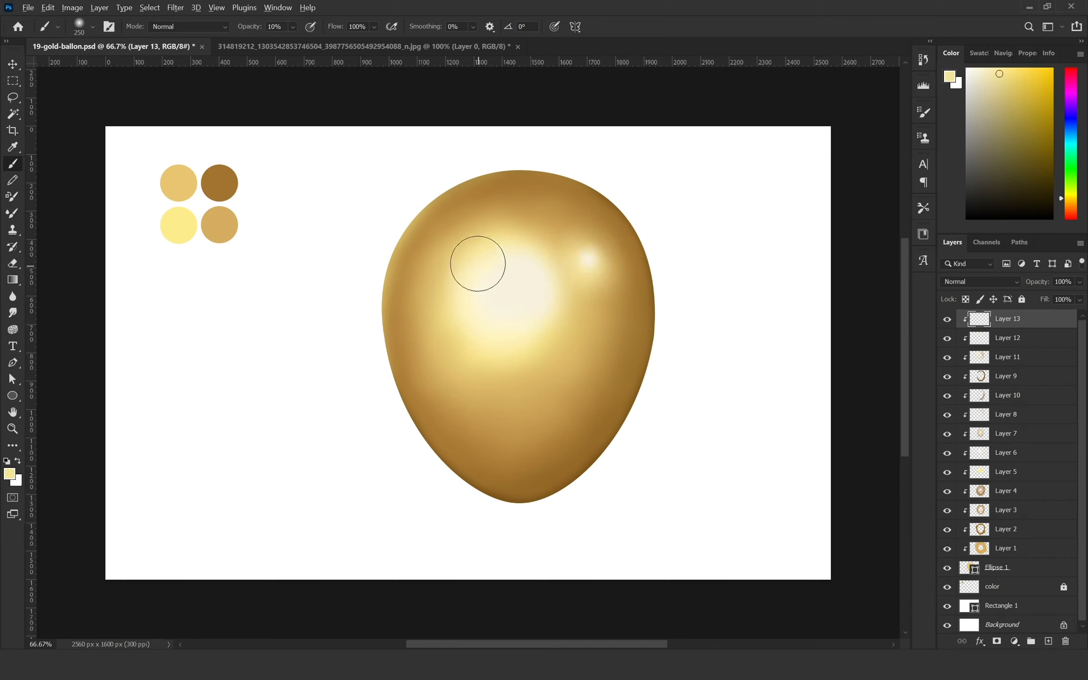
mouse_move(478, 264)
mouse_down()
mouse_move(527, 260)
mouse_move(466, 301)
mouse_move(542, 322)
mouse_move(544, 287)
mouse_up()
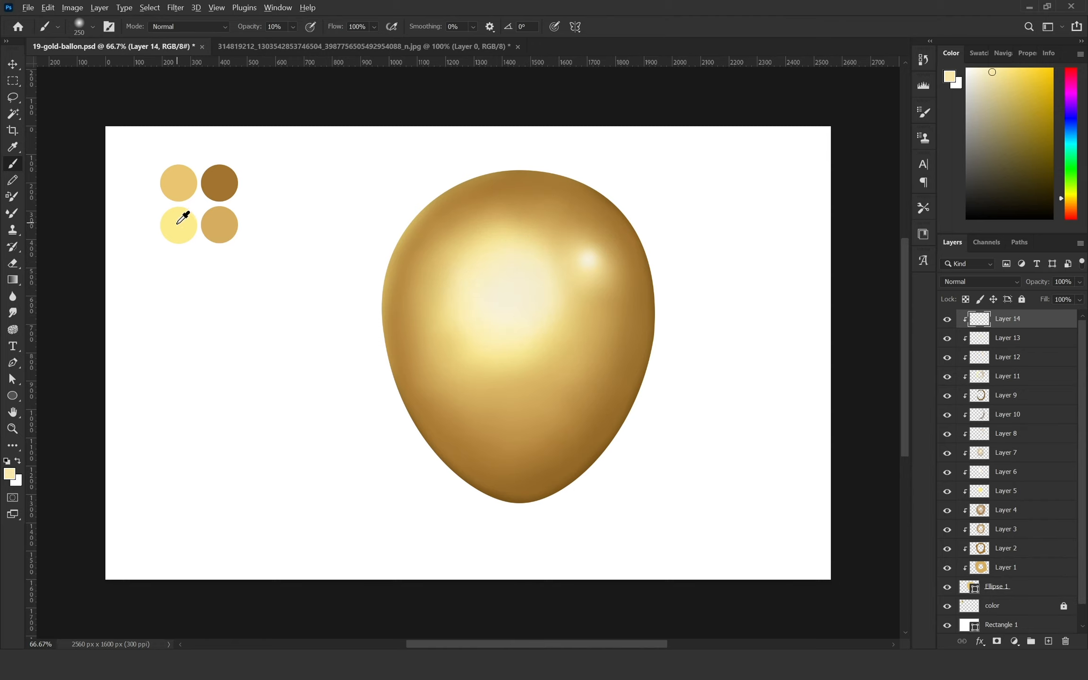
Strengthen the balloon's upper-left rim light on Layer 14 with the pale yellow swatch at 100% opacity, finishing at 30% opacity
alt+click(178, 222)
key(0)
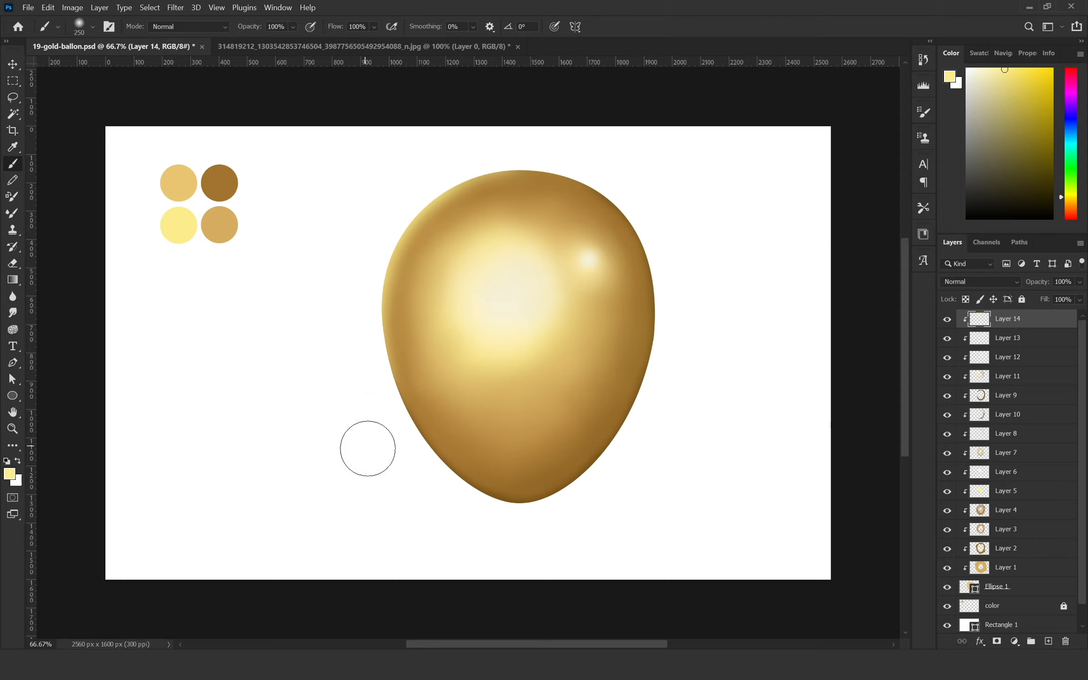
key(3)
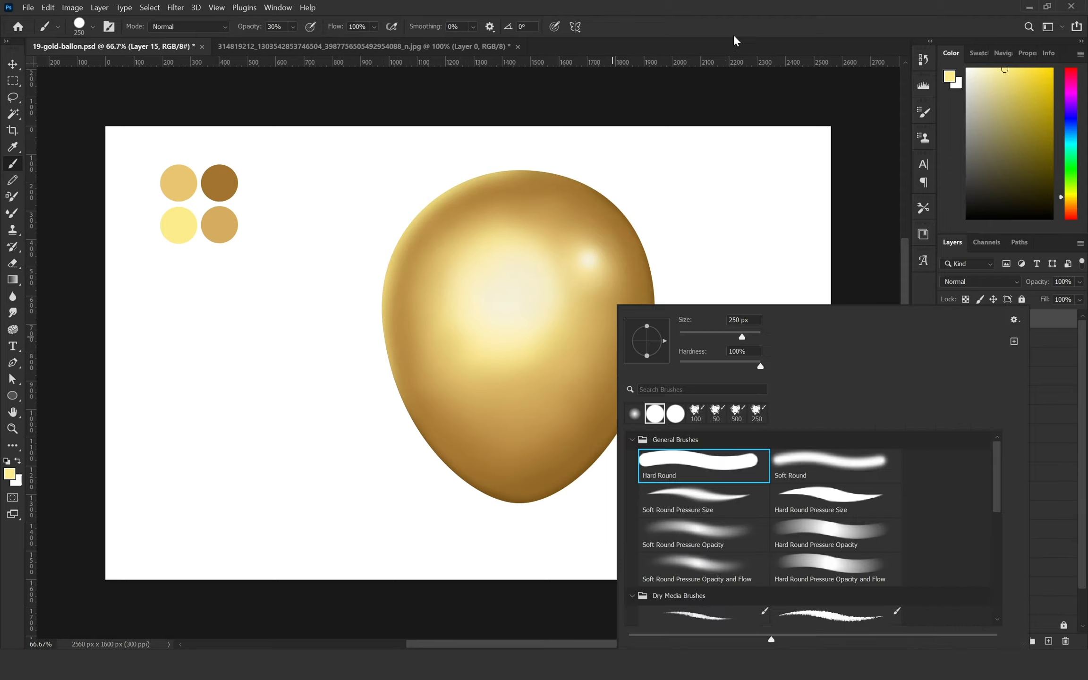
Paint a pale yellow neck under the balloon on Layer 15 with a 50 px Hard Round brush and trim its outline with the eraser
click(737, 41)
drag(522, 503, 522, 509)
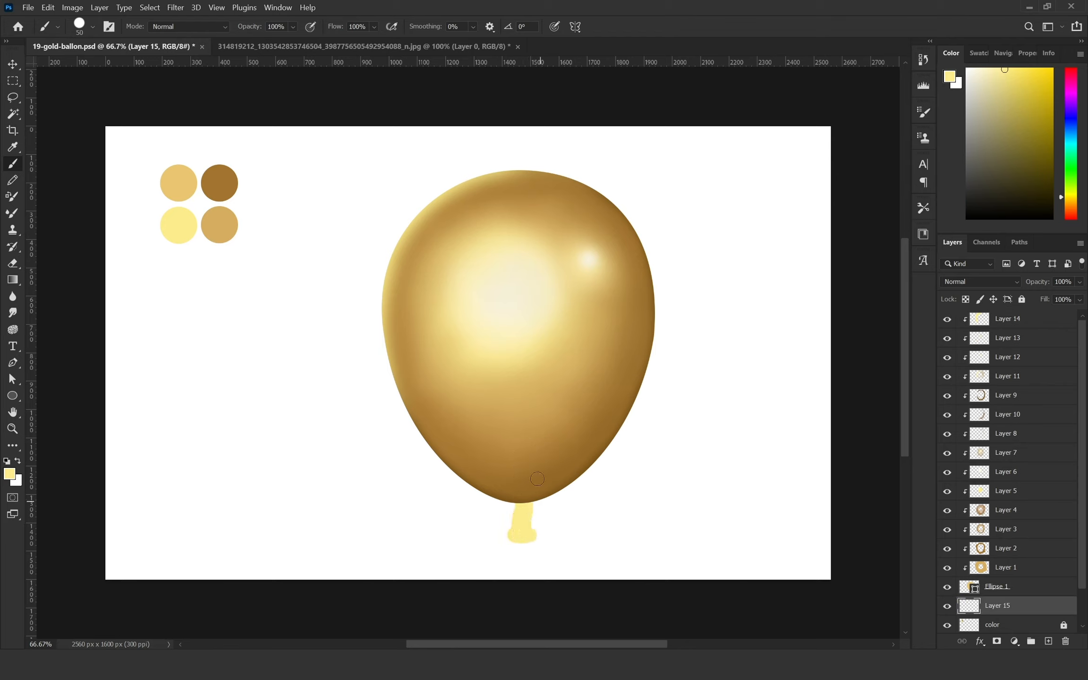
key(e)
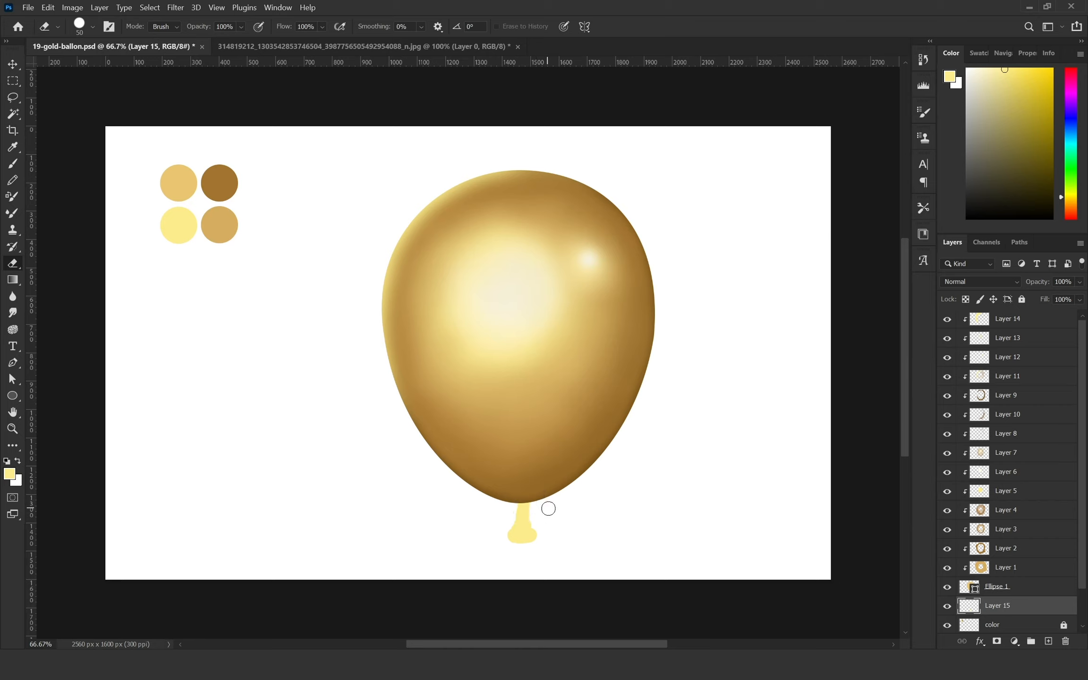
mouse_move(543, 532)
mouse_down()
mouse_move(538, 490)
mouse_move(539, 539)
mouse_up()
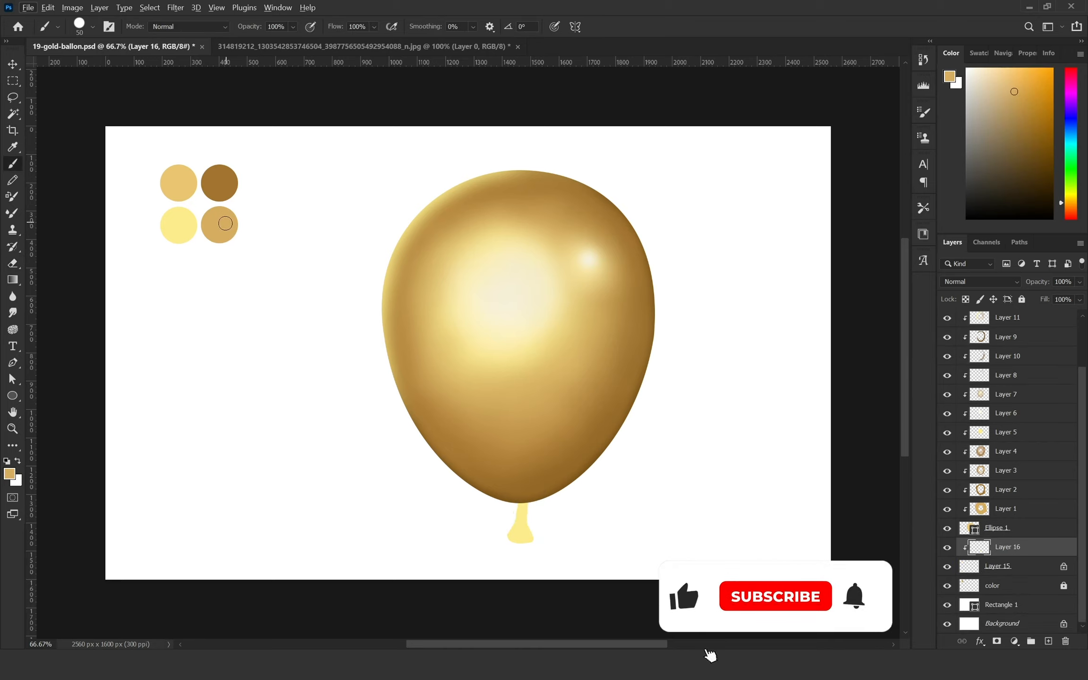
Cover the balloon's neck with tan on the clipped Layer 16 and shade its edges dark brown with a 45 px brush
drag(514, 520, 522, 538)
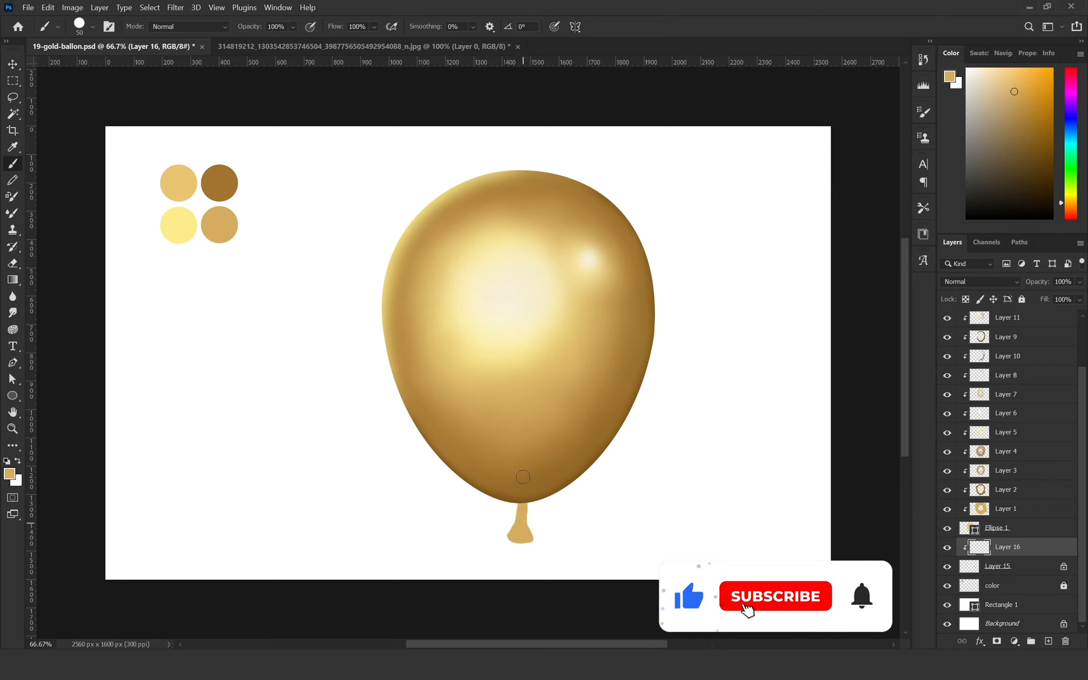
alt+click(230, 182)
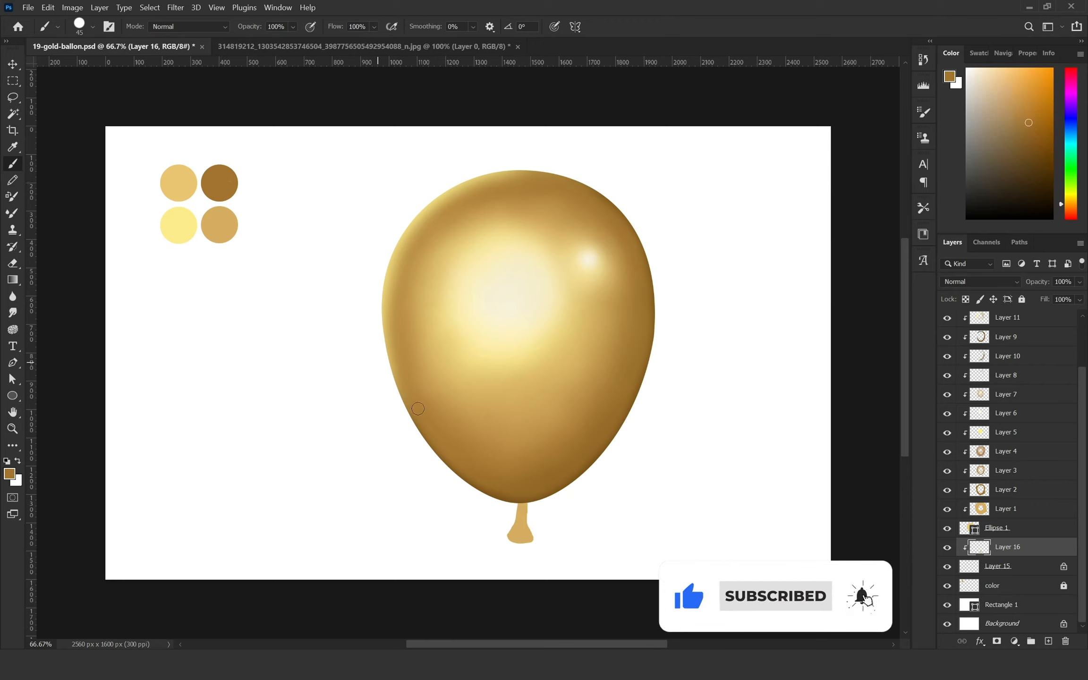
key([)
drag(514, 498, 511, 512)
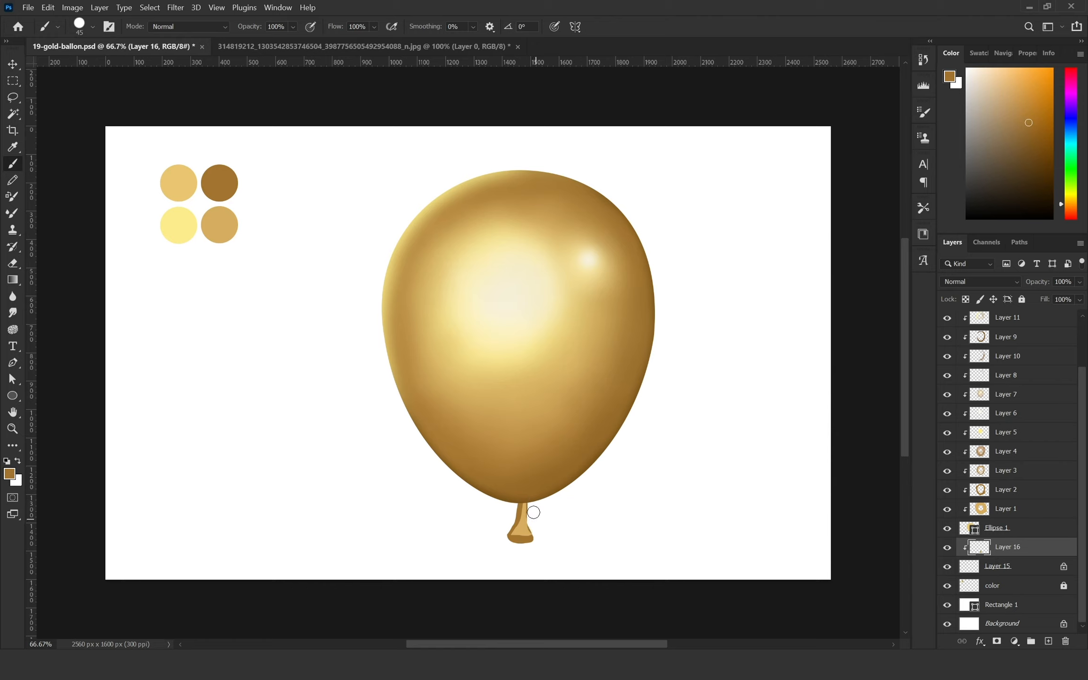
Shade the neck darker brown on a new clipped layer with a 10 px brush, and add a pale yellow lower-lip edge on Layer 16
key(ctrl+shift+alt+n)
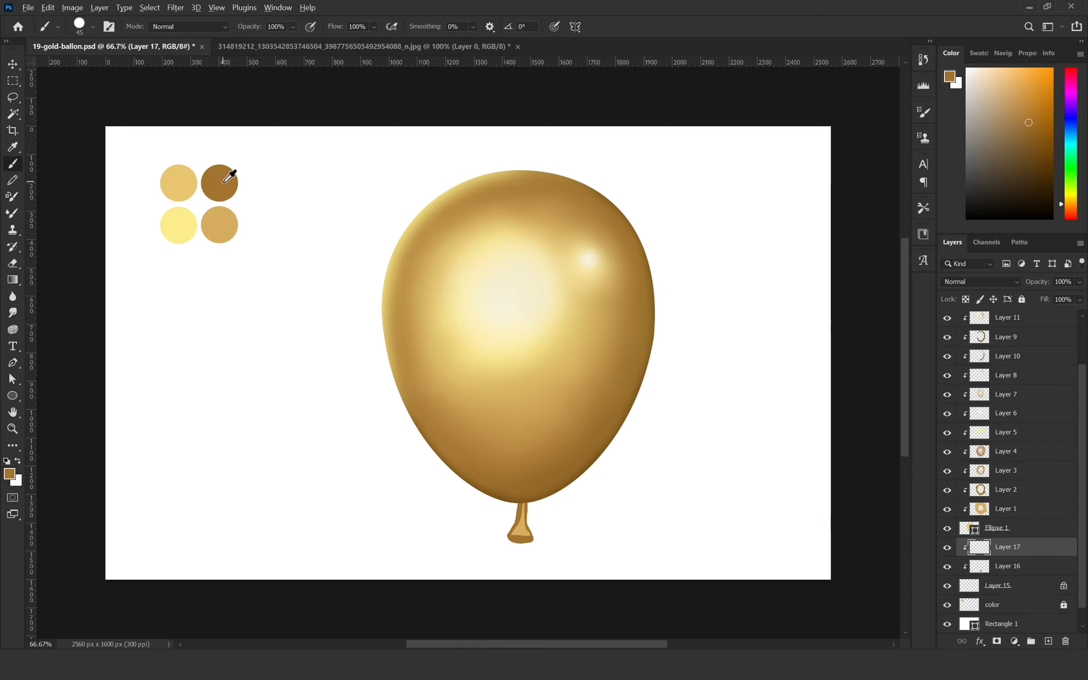
click(1033, 148)
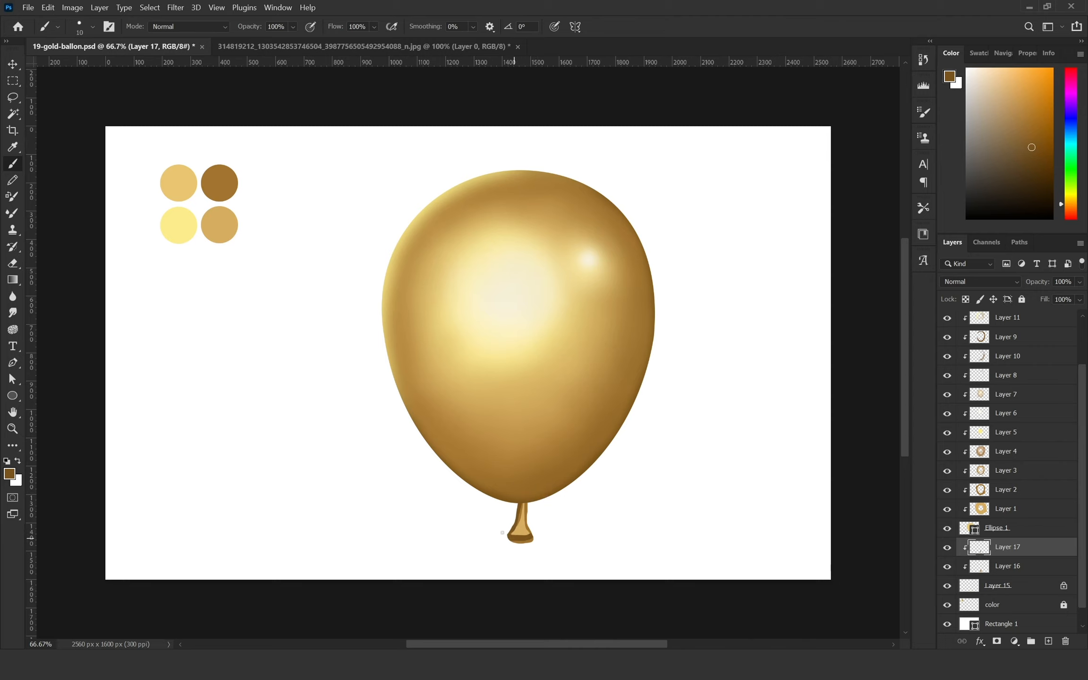
click(1008, 566)
alt+click(178, 226)
alt+click(517, 536)
drag(510, 541, 522, 546)
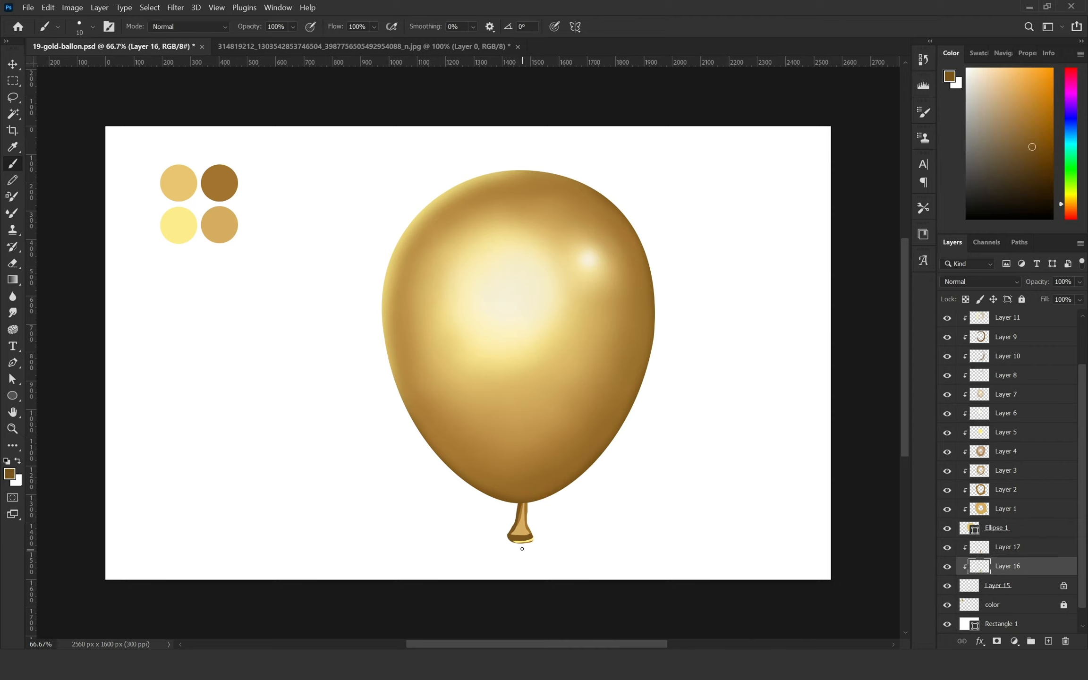
Blend the neck's tan and brown tones on a new clipped layer above Layer 17 with a soft 20 px brush at 10% opacity
click(1008, 547)
key(ctrl+alt+shift+n)
key(ctrl+alt+g)
right_click(551, 517)
double_click(757, 461)
key(1)
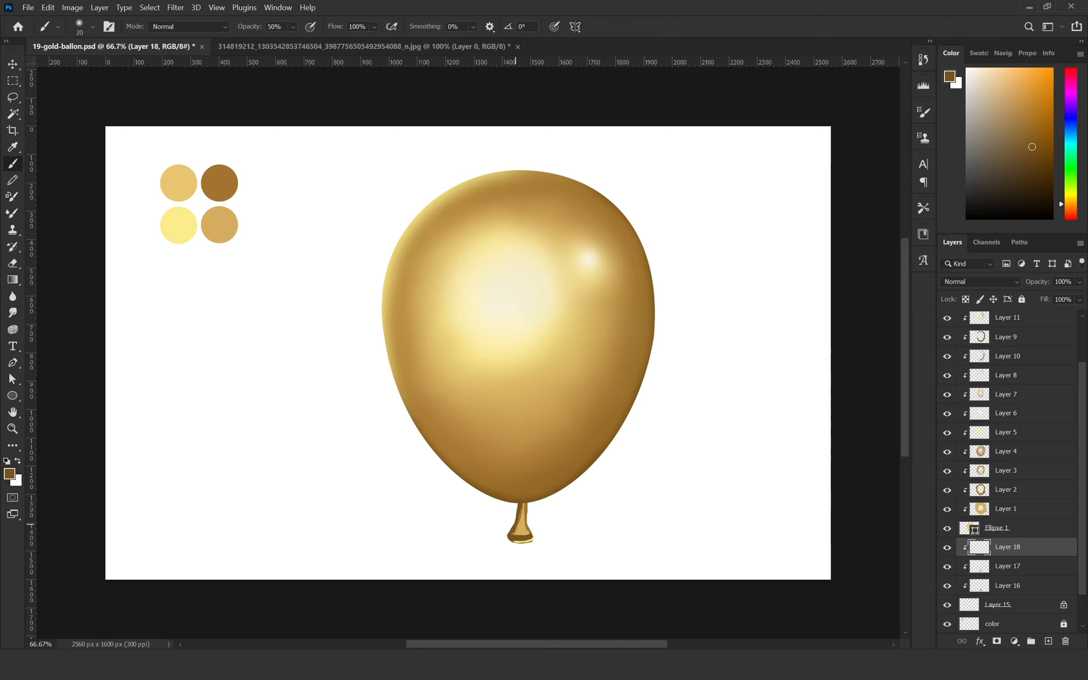
key(1)
alt+click(517, 528)
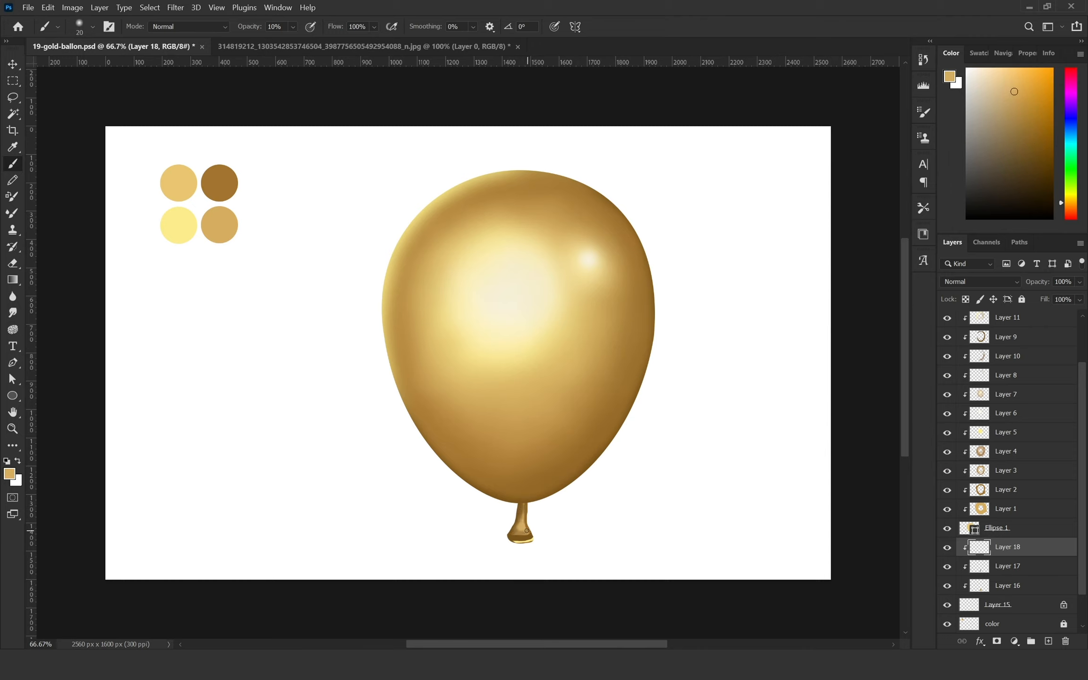
alt+click(528, 542)
alt+click(518, 510)
Deepen the neck's lip with dark brown using a 9 px brush at 100% opacity, and touch up Layer 15's outline with a 50 px eraser
key(0)
key(bracketleft)
key(bracketleft)
alt+click(511, 538)
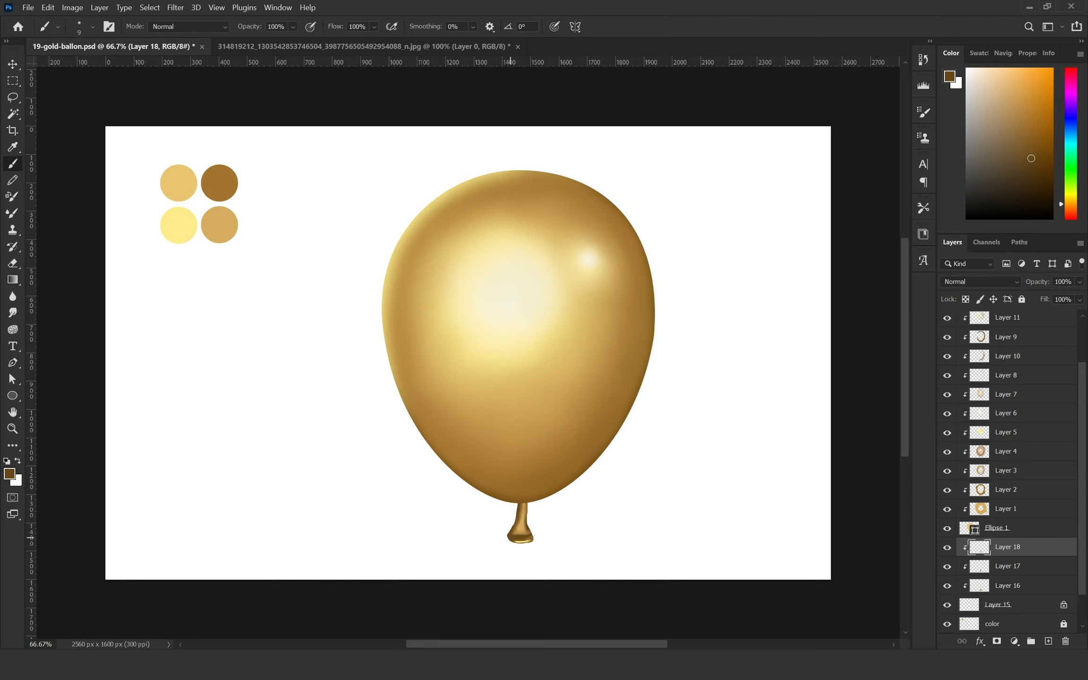
click(971, 614)
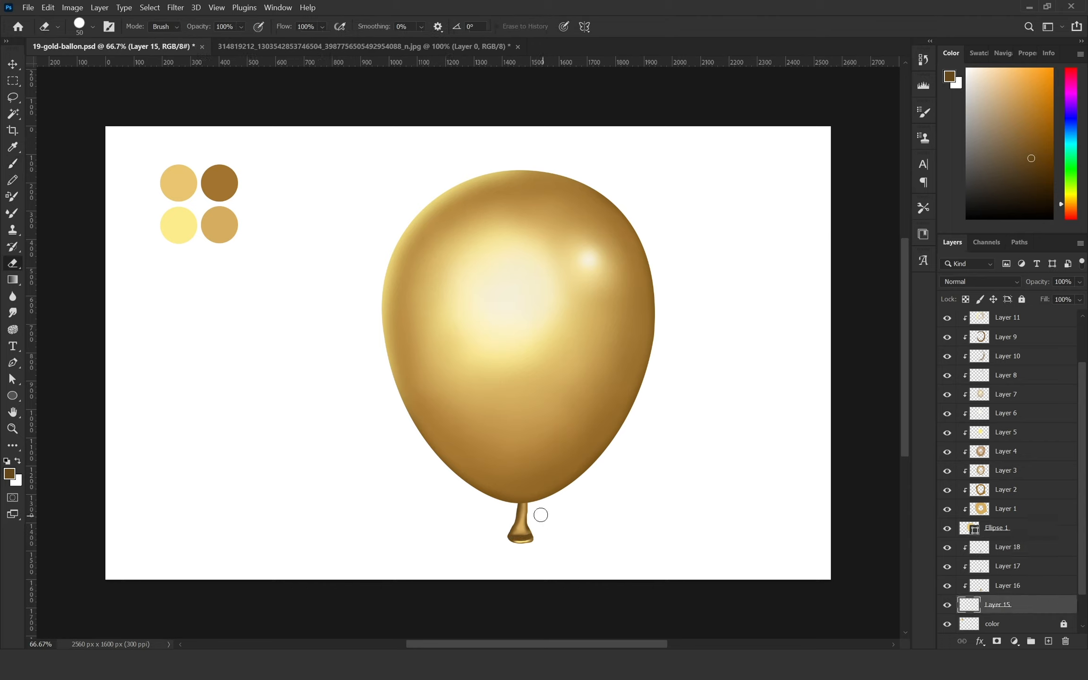
Change the Rectangle 1 background fill to light peach, fbe4bf
scroll(1016, 567, down, 1)
double_click(969, 605)
drag(676, 302, 679, 260)
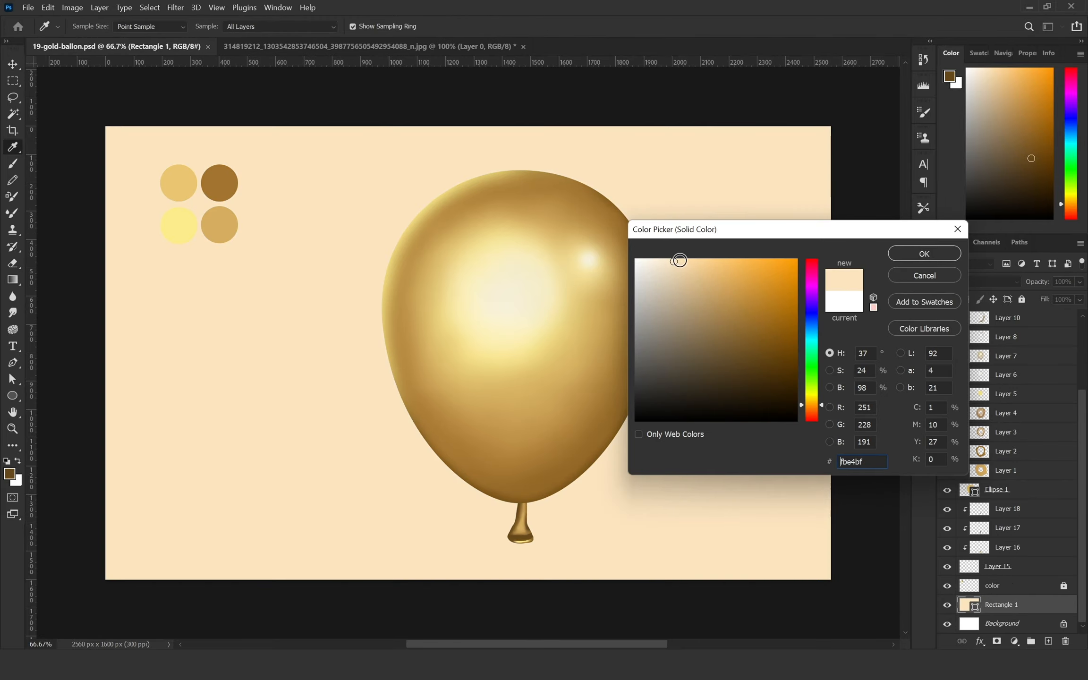
click(924, 254)
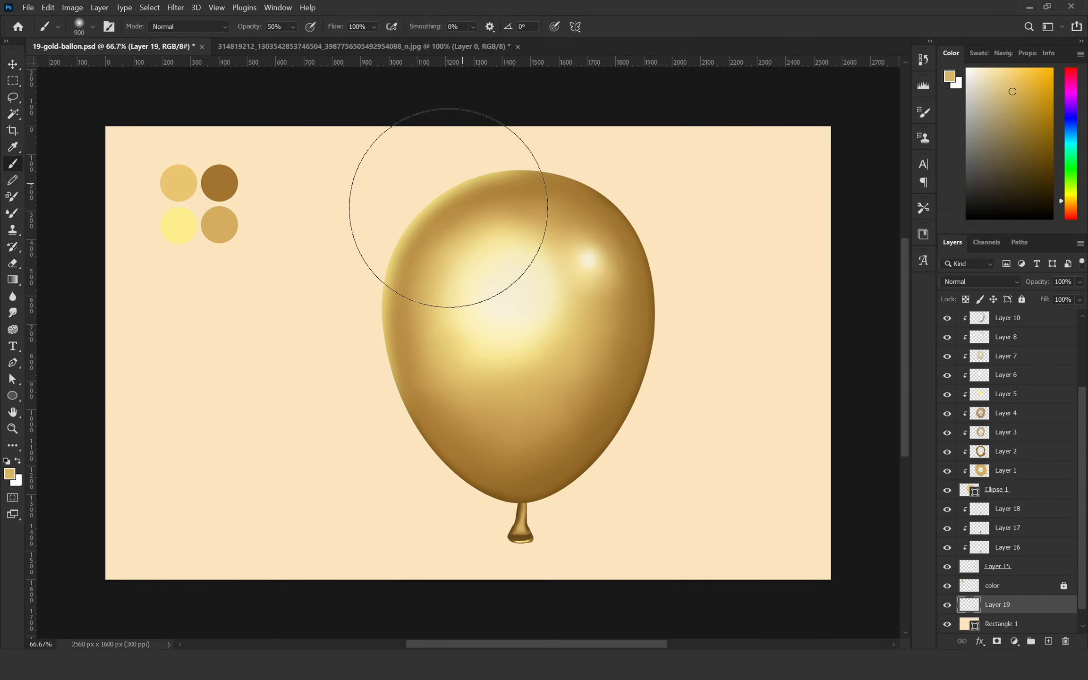
Paint a soft golden glow behind the balloon on Layer 19 with a 900 px brush at 50% opacity, and save the document
drag(415, 194, 635, 299)
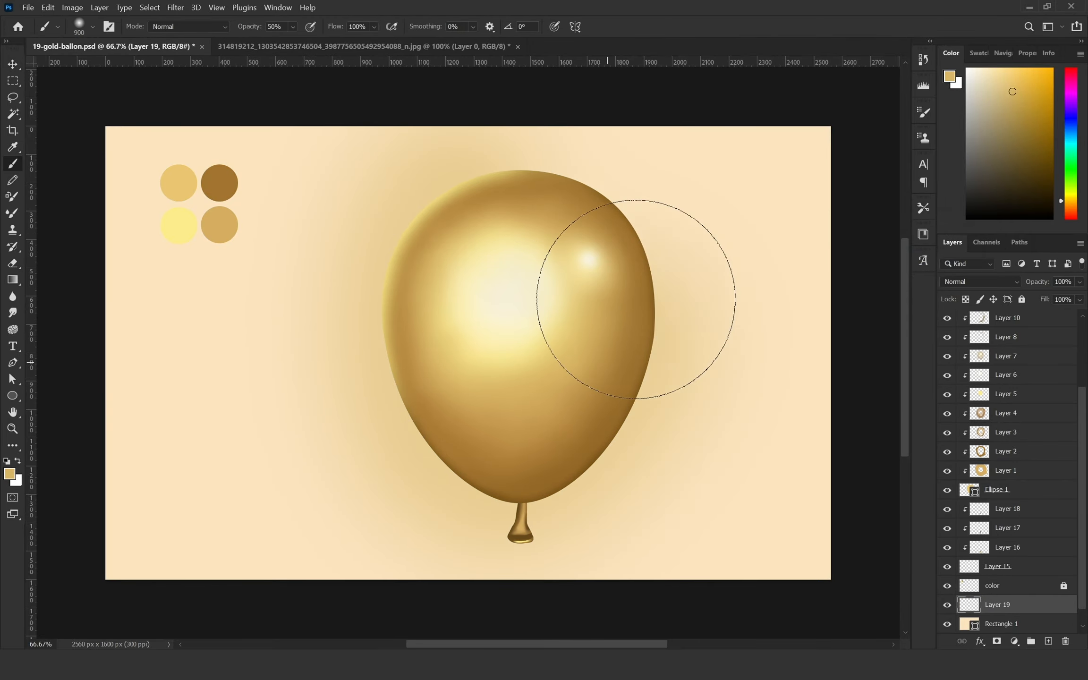
key(v)
key(ctrl+s)
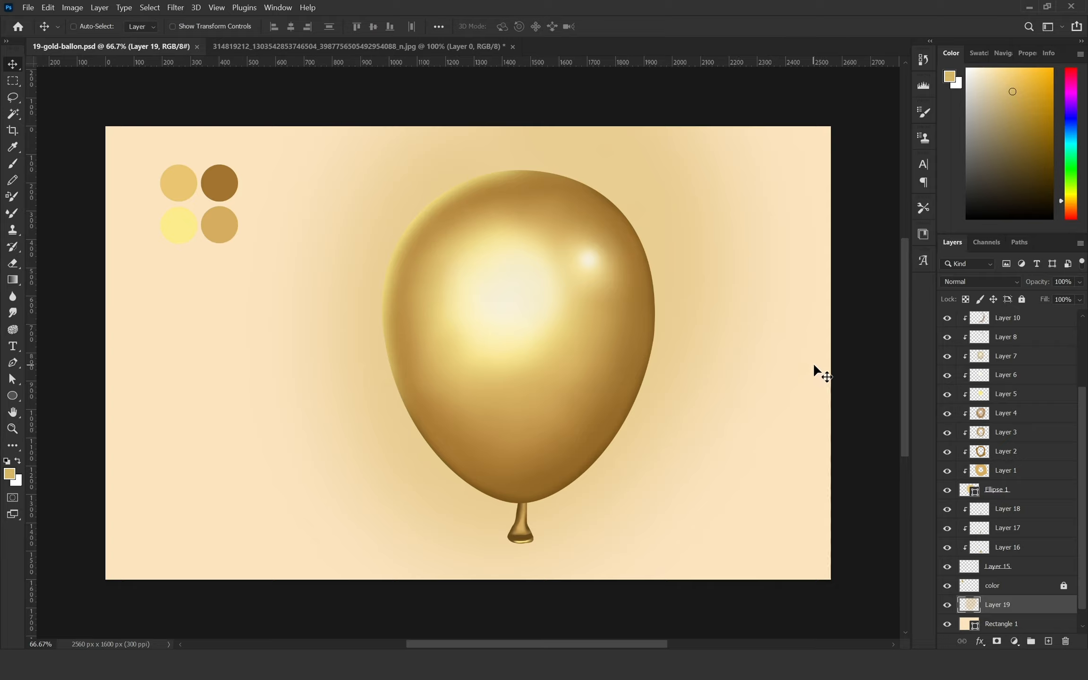